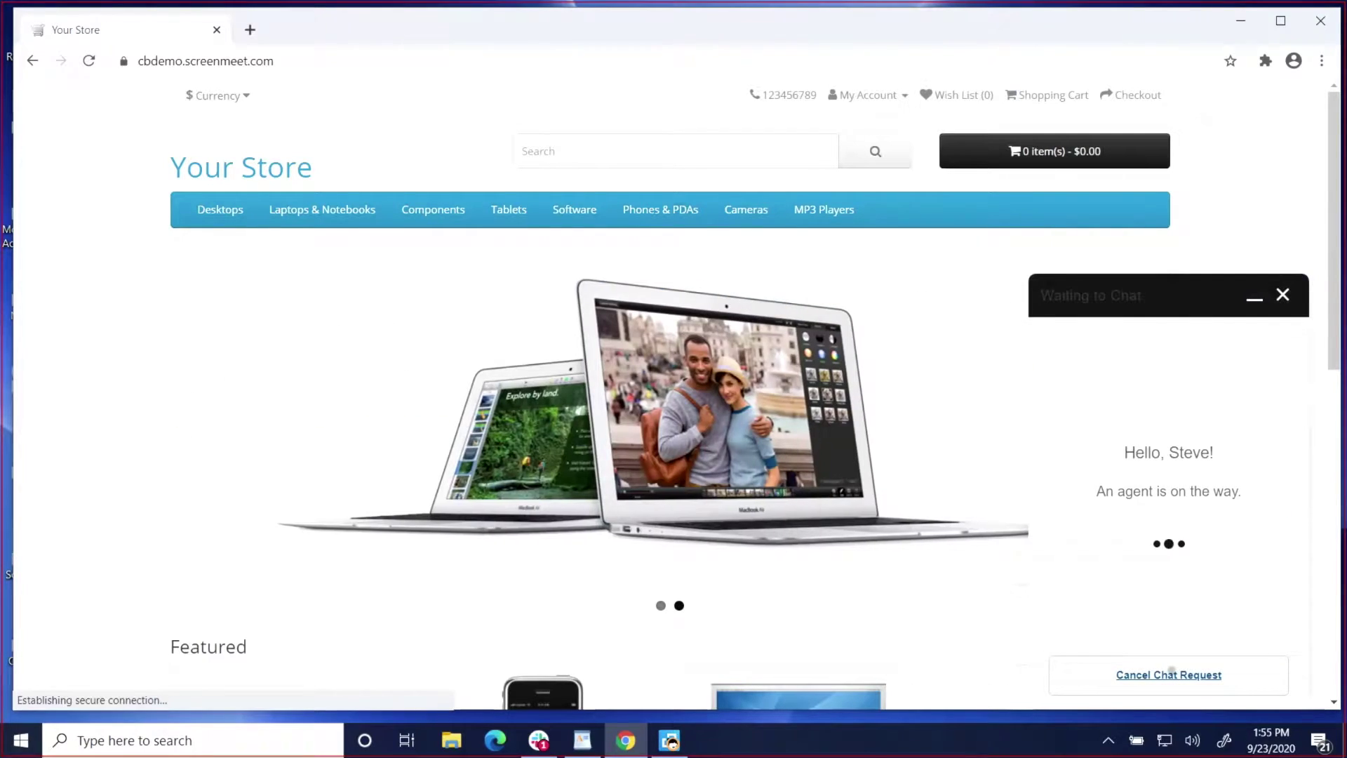
Step: Send the chat message 'Can I speak with someone about getting some help on my pc?'
type("Can I speak with someone about getting some h")
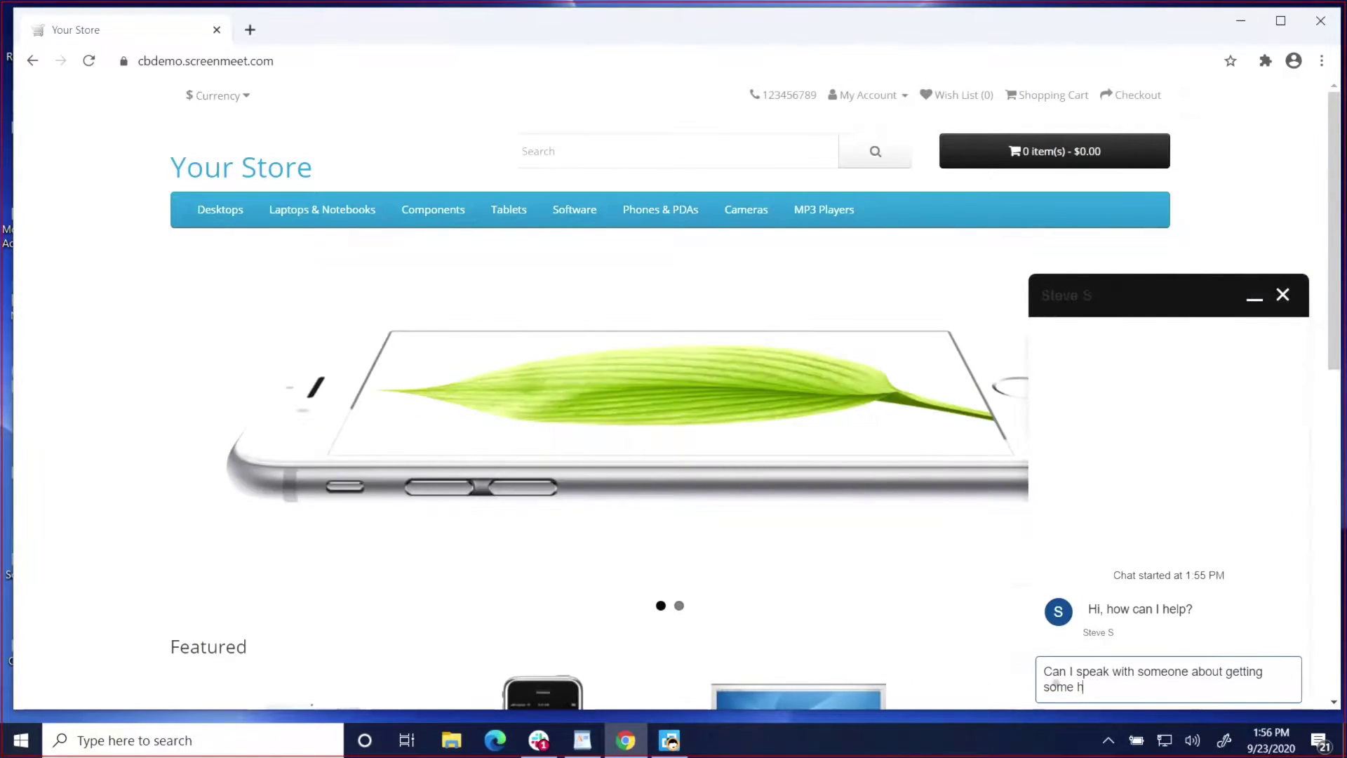
type("elp on my p")
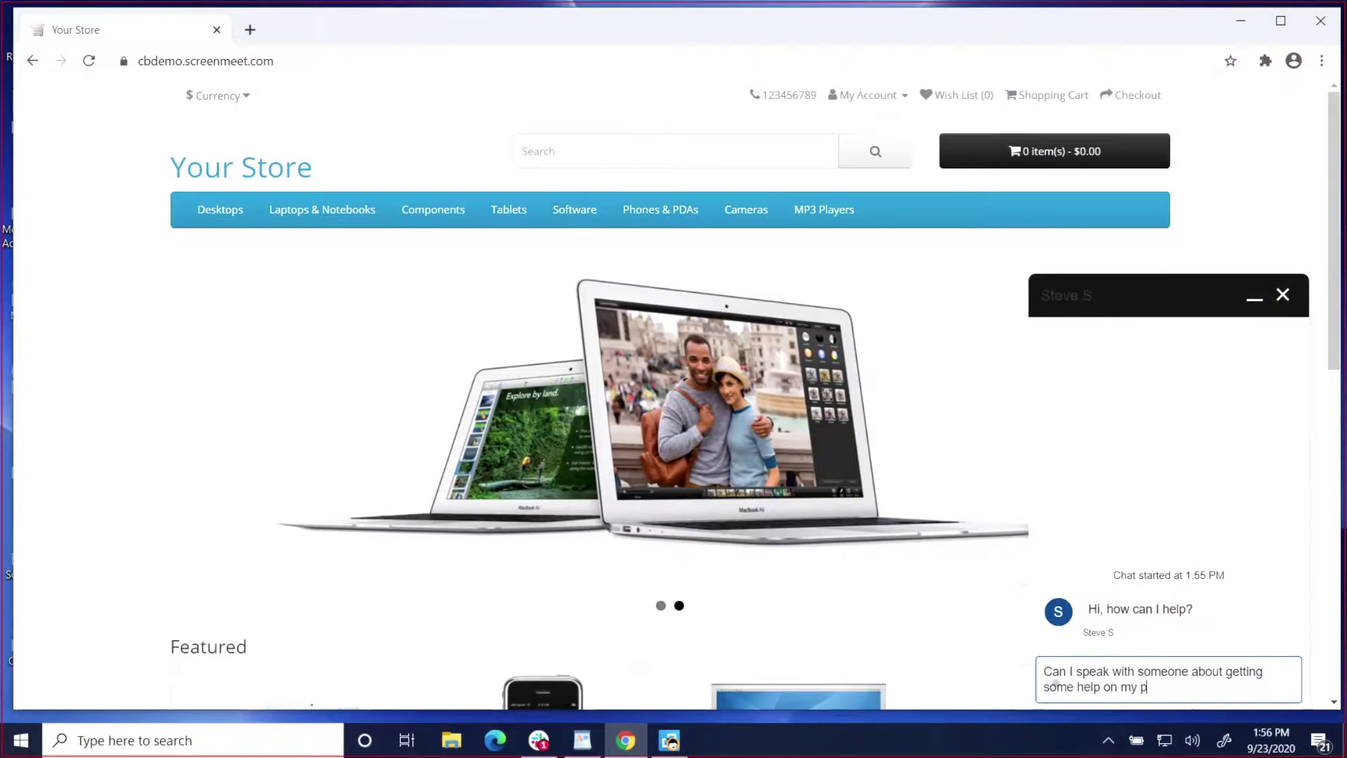
type("c?")
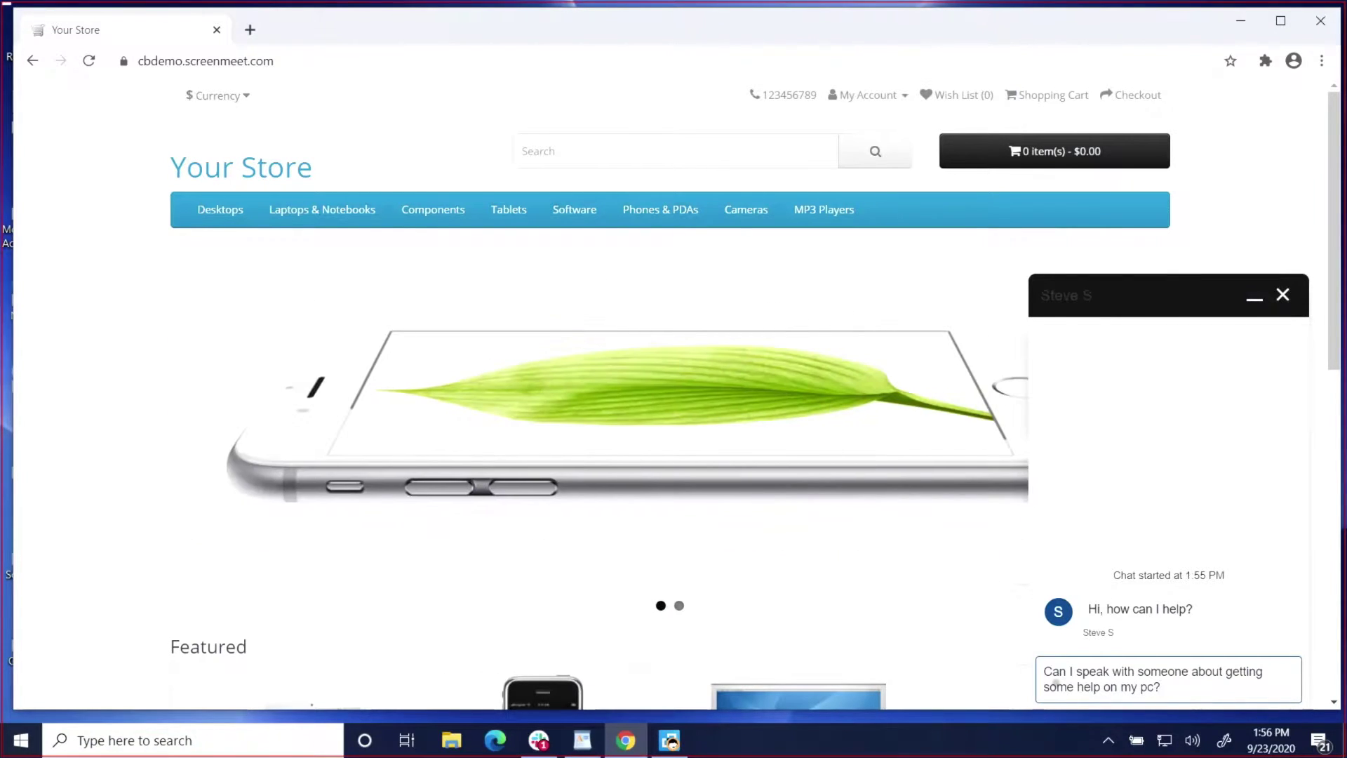
key("Return")
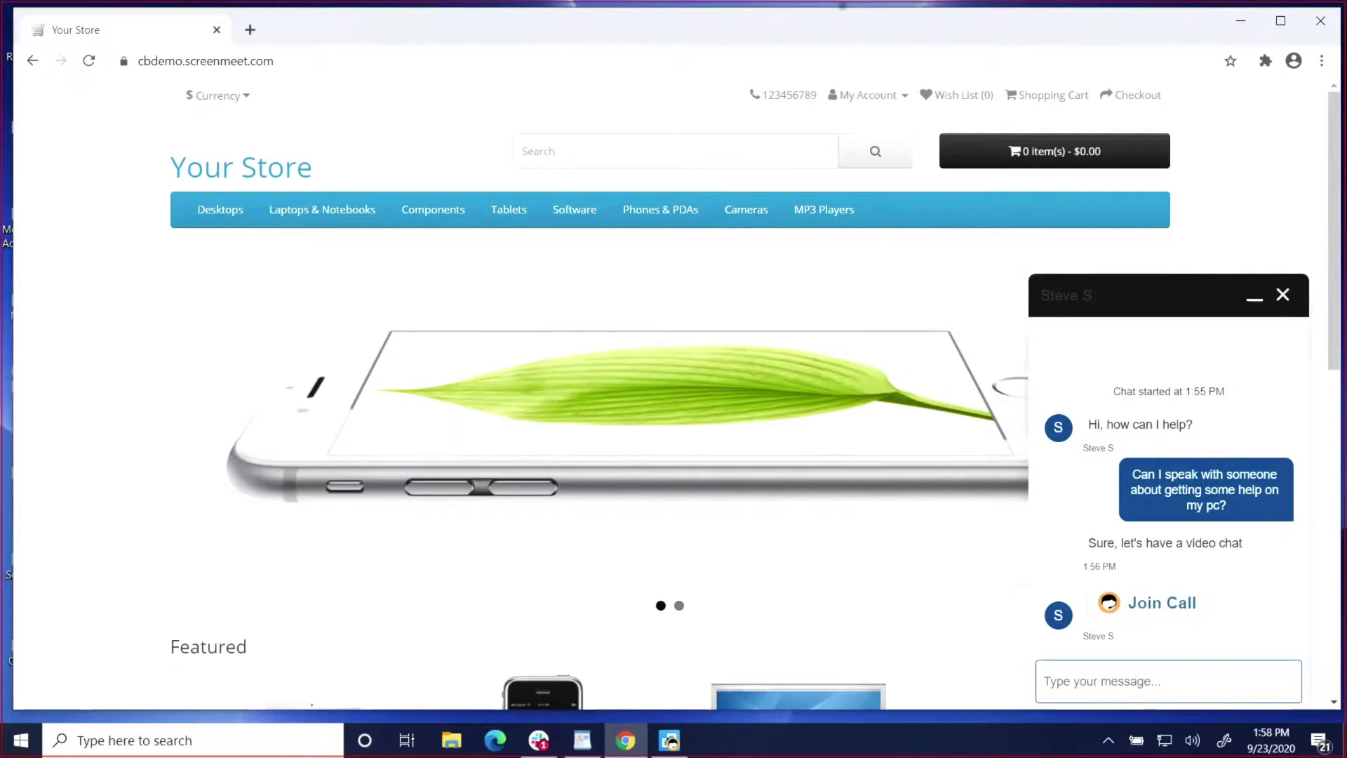
Step: Join the offered video call as Customer and drag the ScreenMeet Live window to the right
left_click(1161, 611)
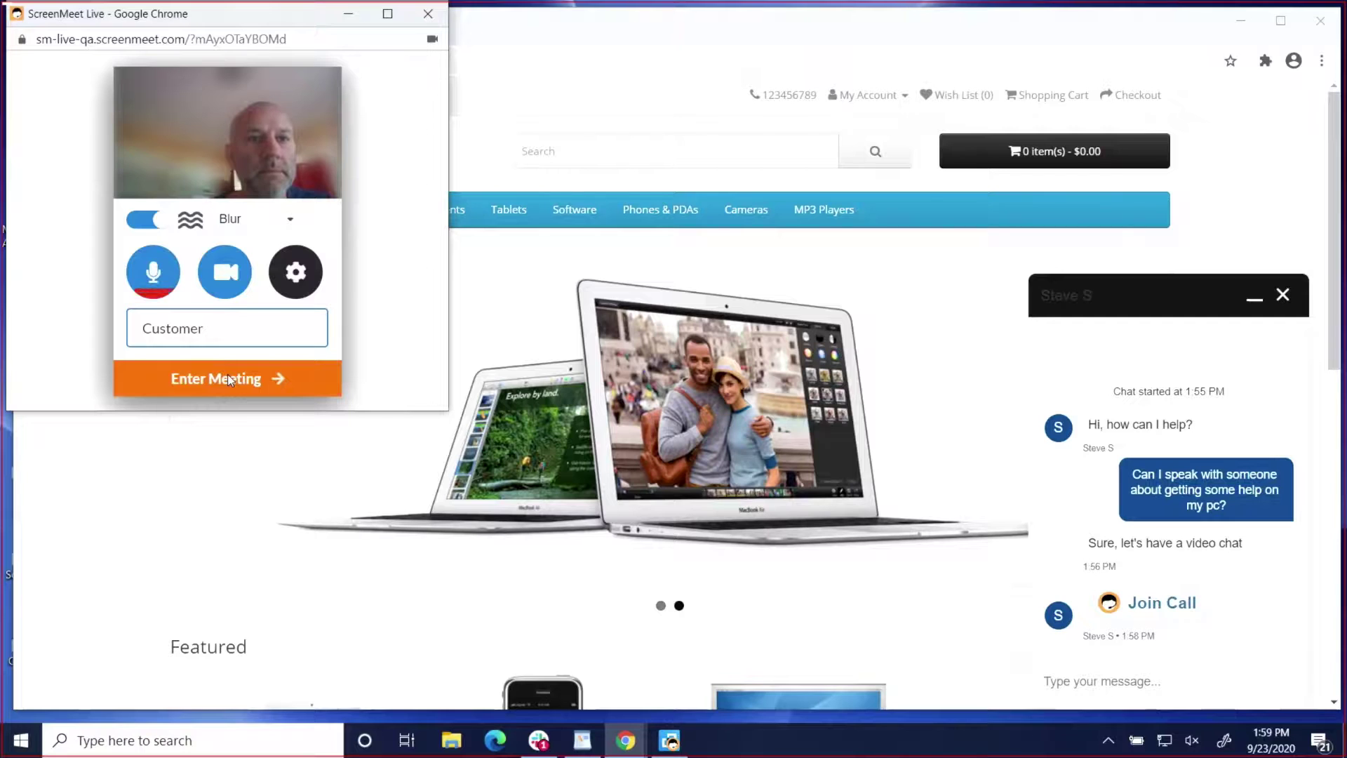
left_click(227, 378)
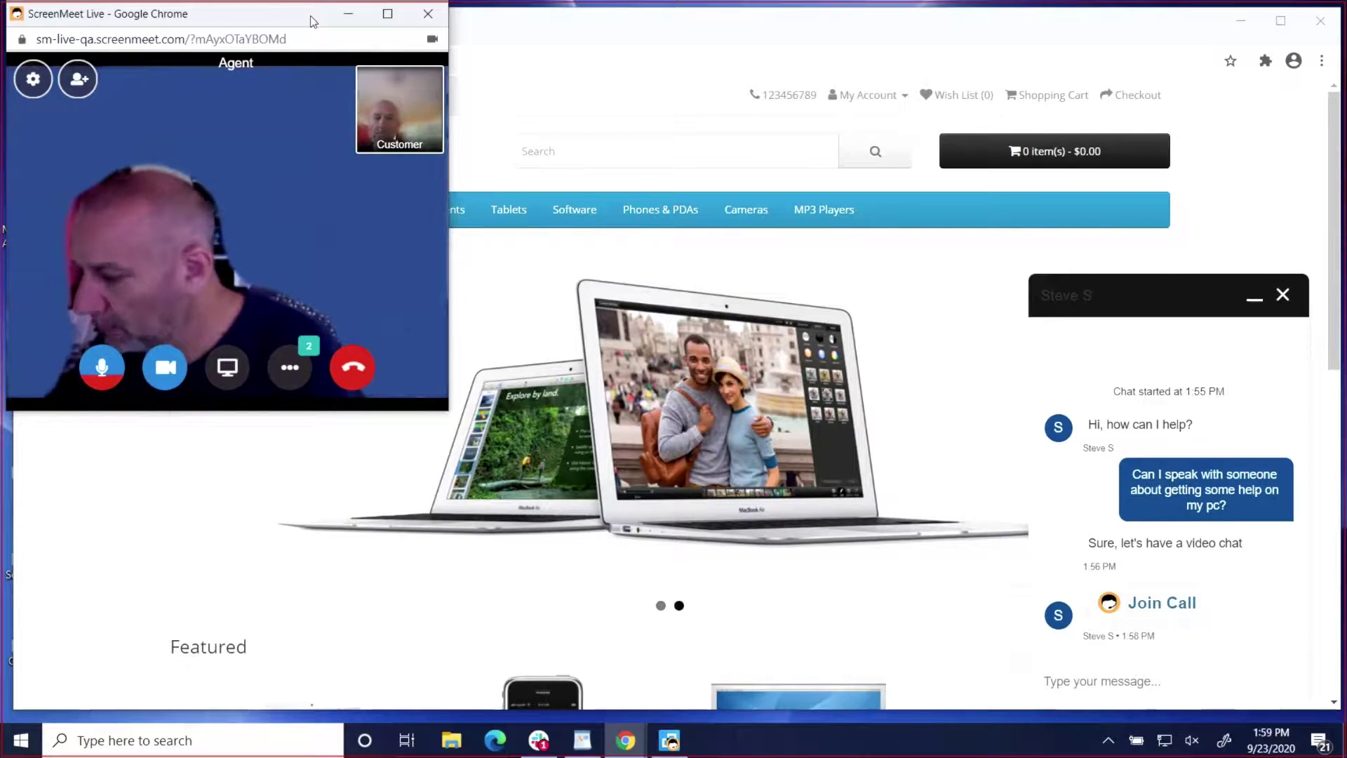
left_click_drag(312, 12, 1177, 19)
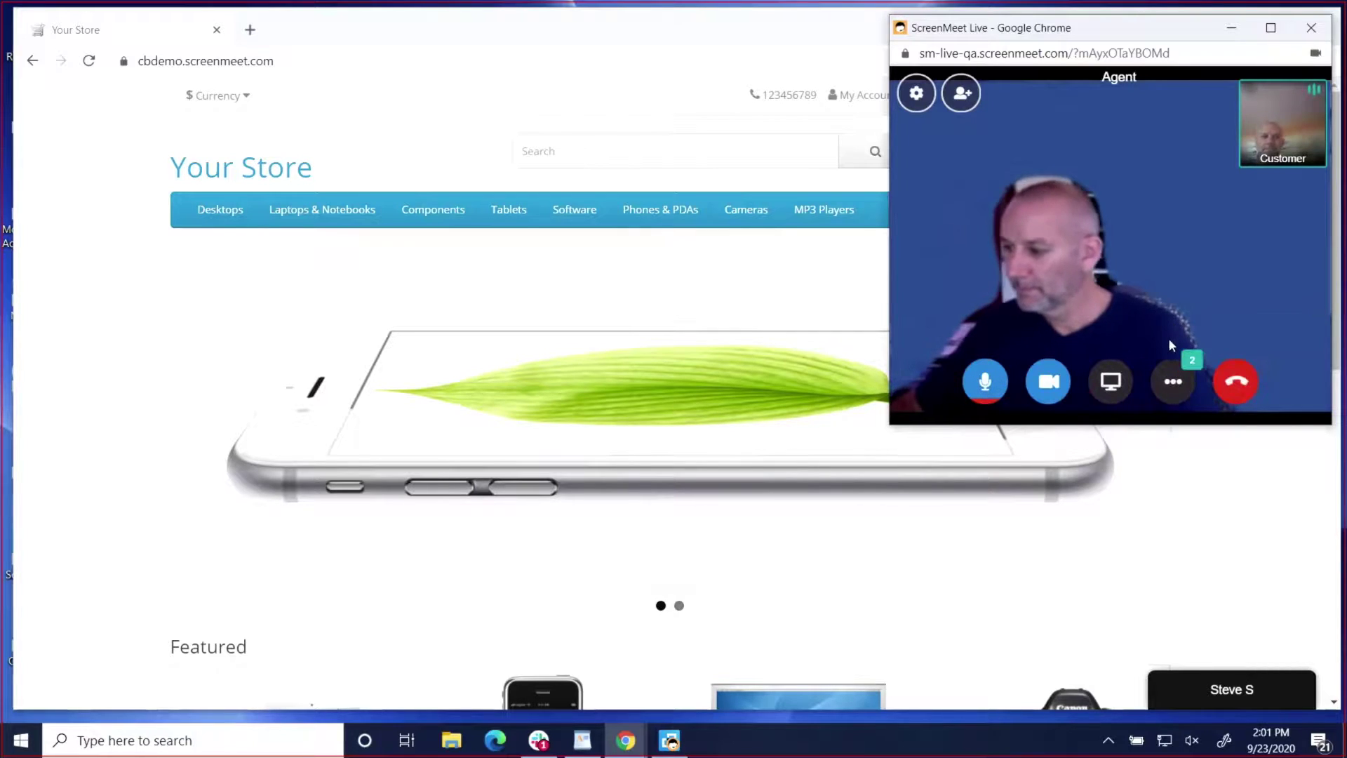
Step: In the meeting chat, follow the qa-support.screenmeet.com link the agent posted
left_click(1172, 379)
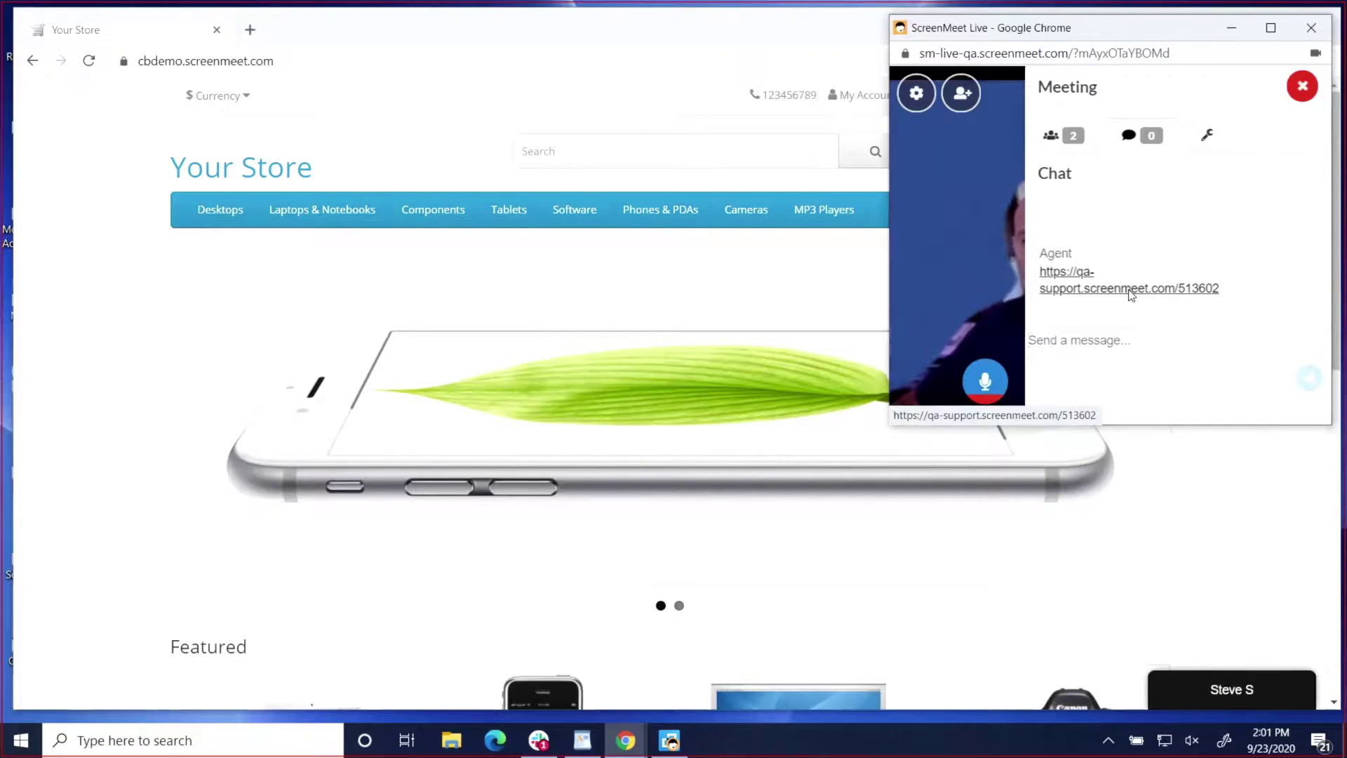
left_click(1130, 289)
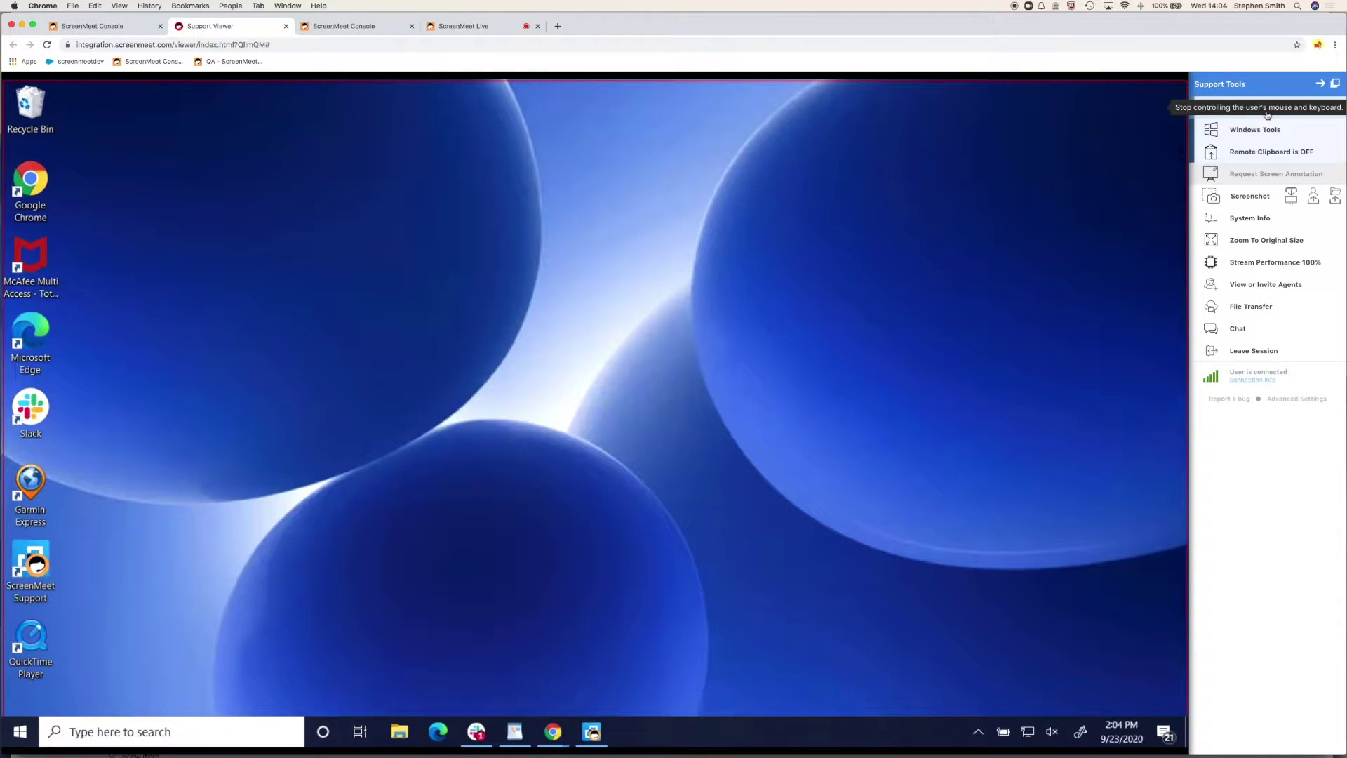
Step: Launch Programs and Features on the customer's PC from Windows Tools
left_click(1260, 131)
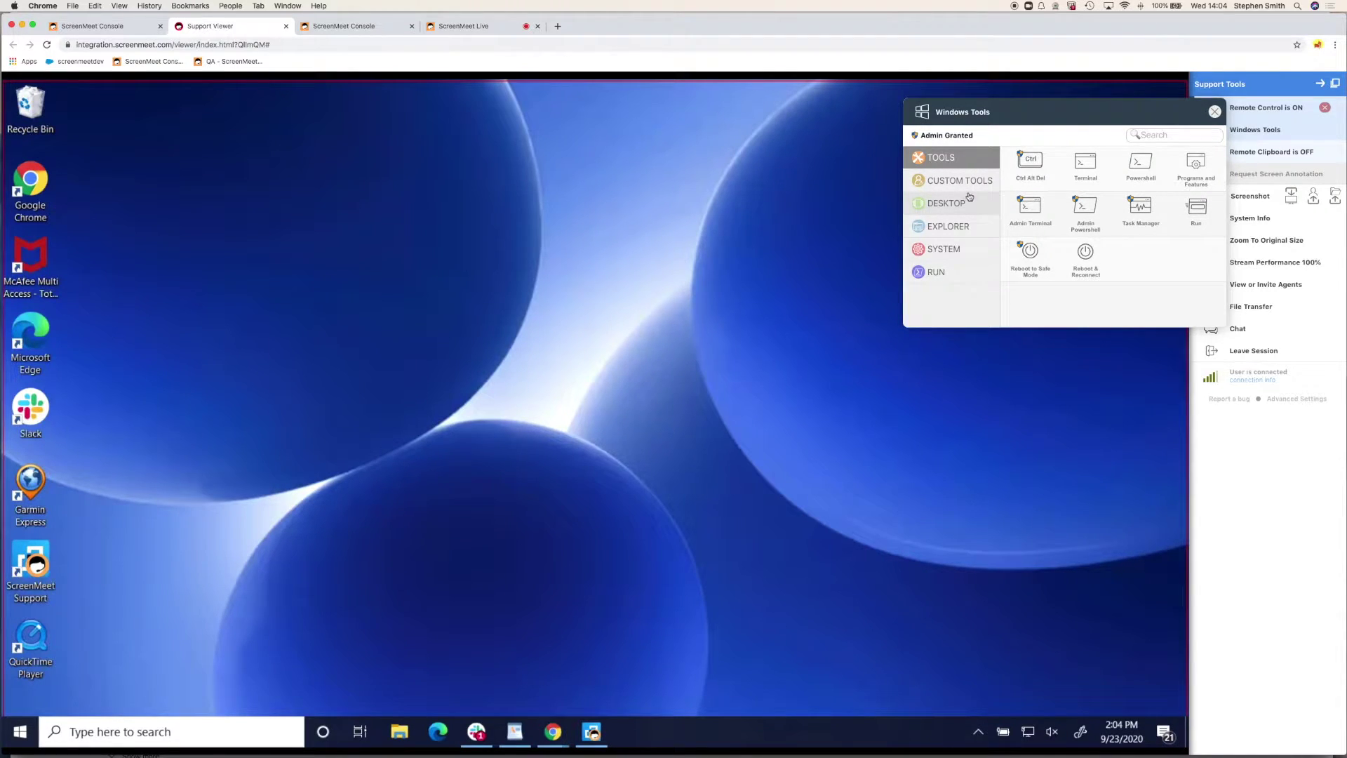
left_click(1196, 165)
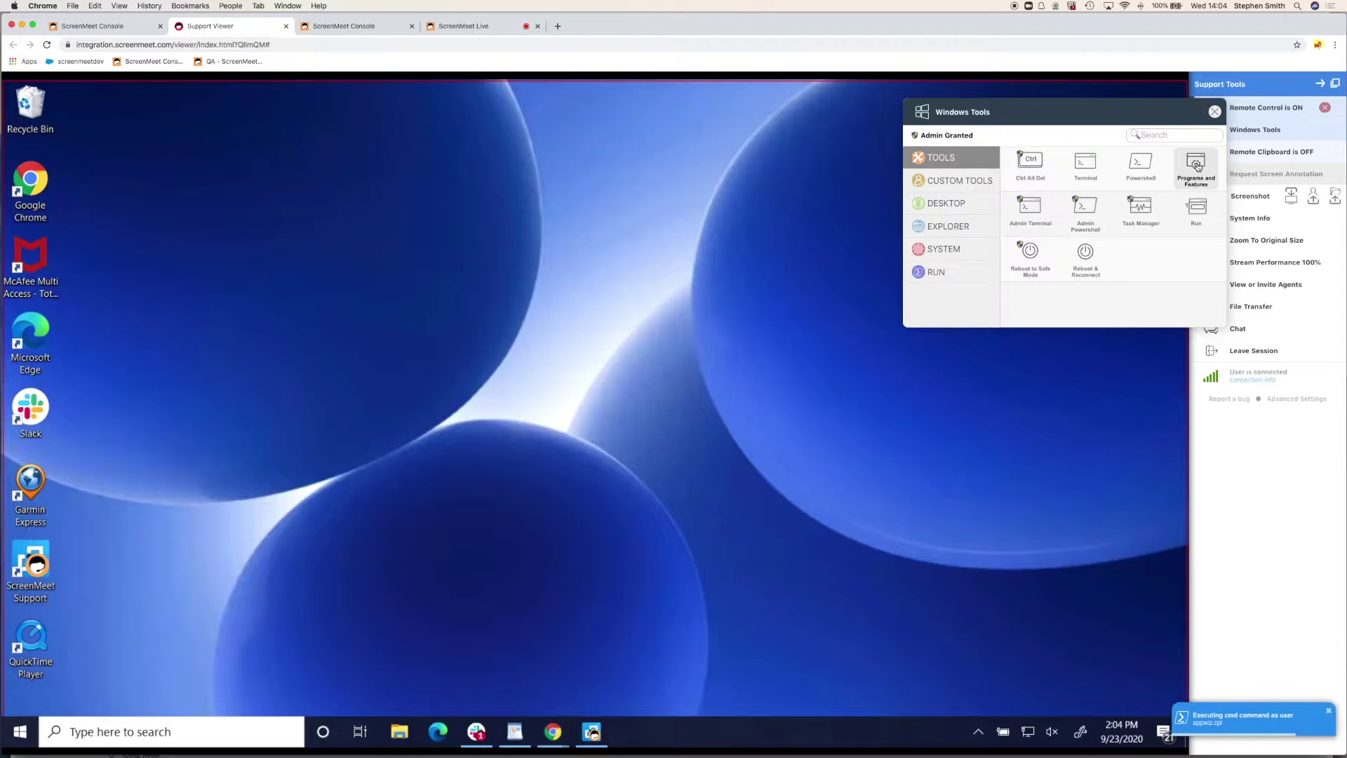
left_click(1214, 111)
Step: Scroll through the installed programs list, then close it and the Windows Tools panel
scroll(475, 411, "down", 8)
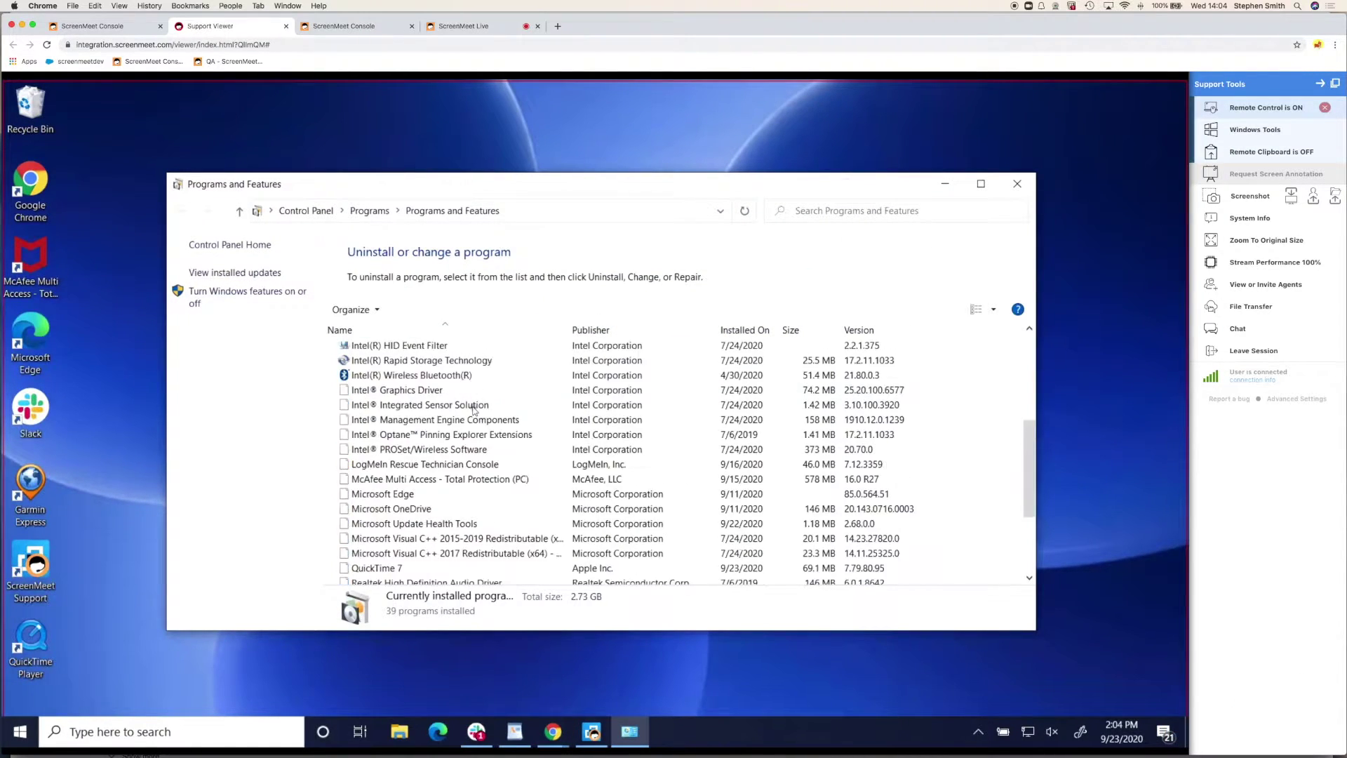
scroll(475, 411, "up", 8)
scroll(475, 411, "down", 4)
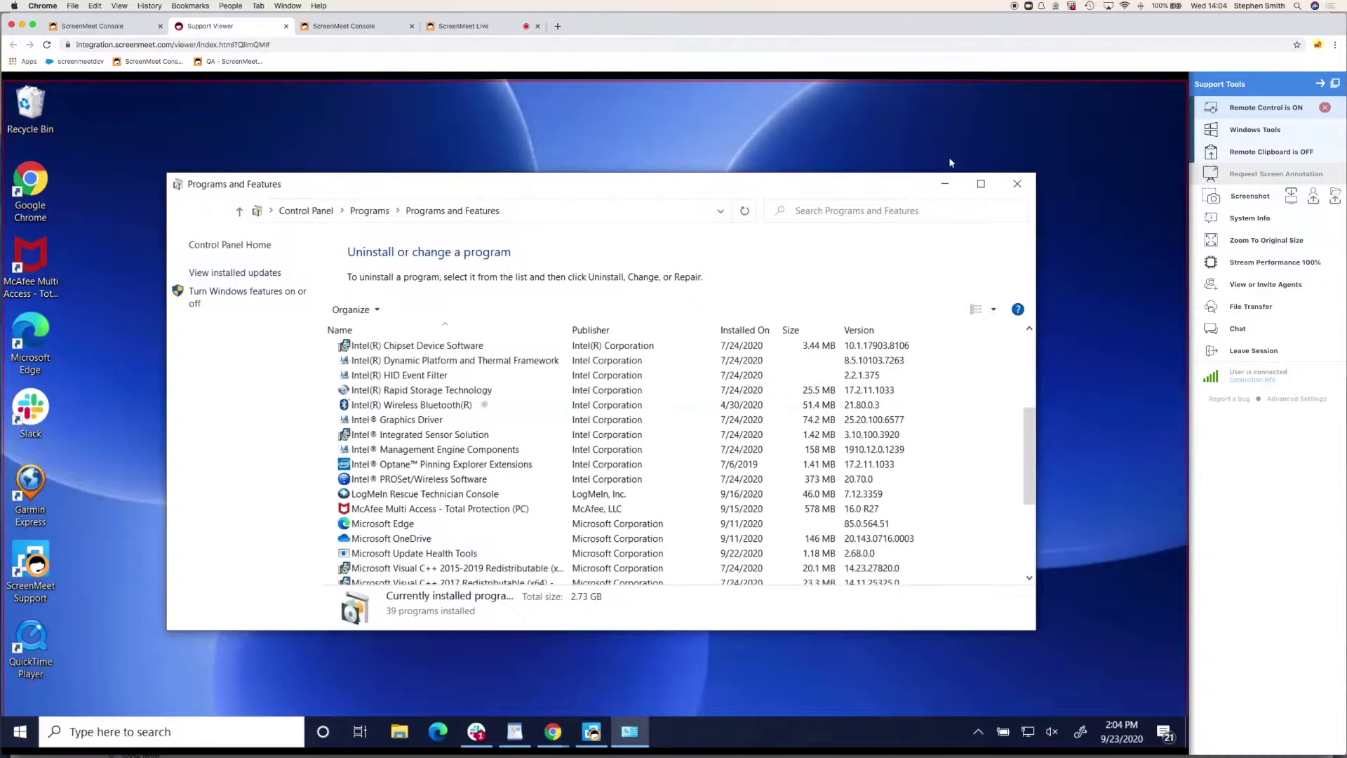
left_click(1019, 184)
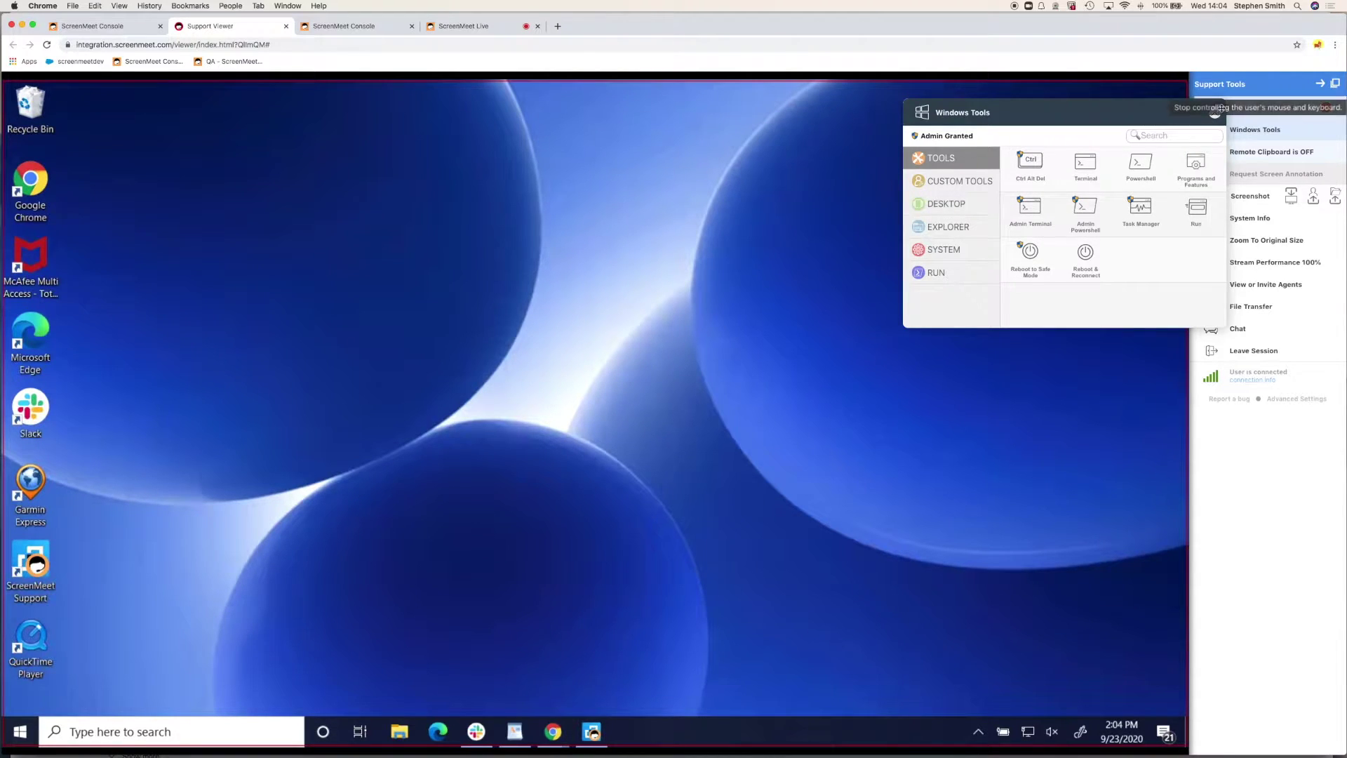
left_click(1219, 110)
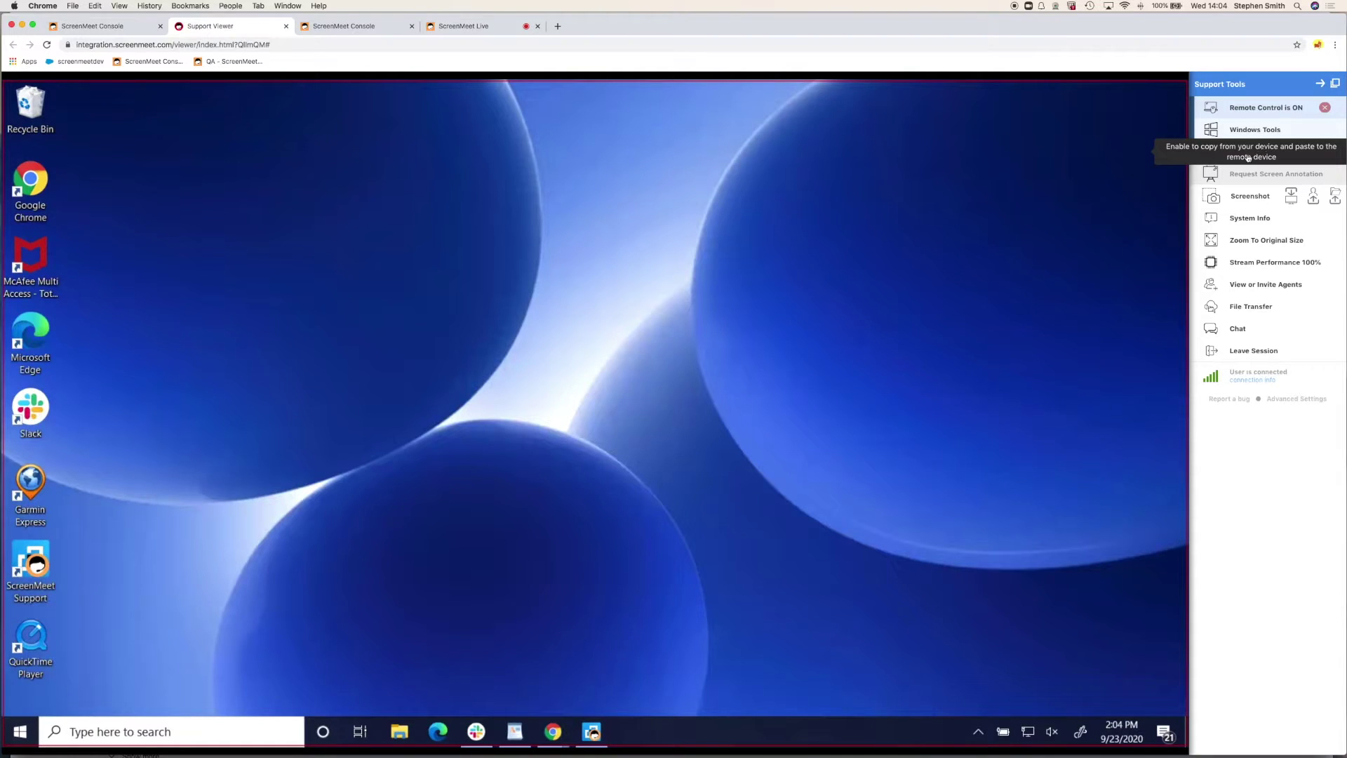
Step: Download a screenshot of the customer's screen to the computer
left_click(1289, 197)
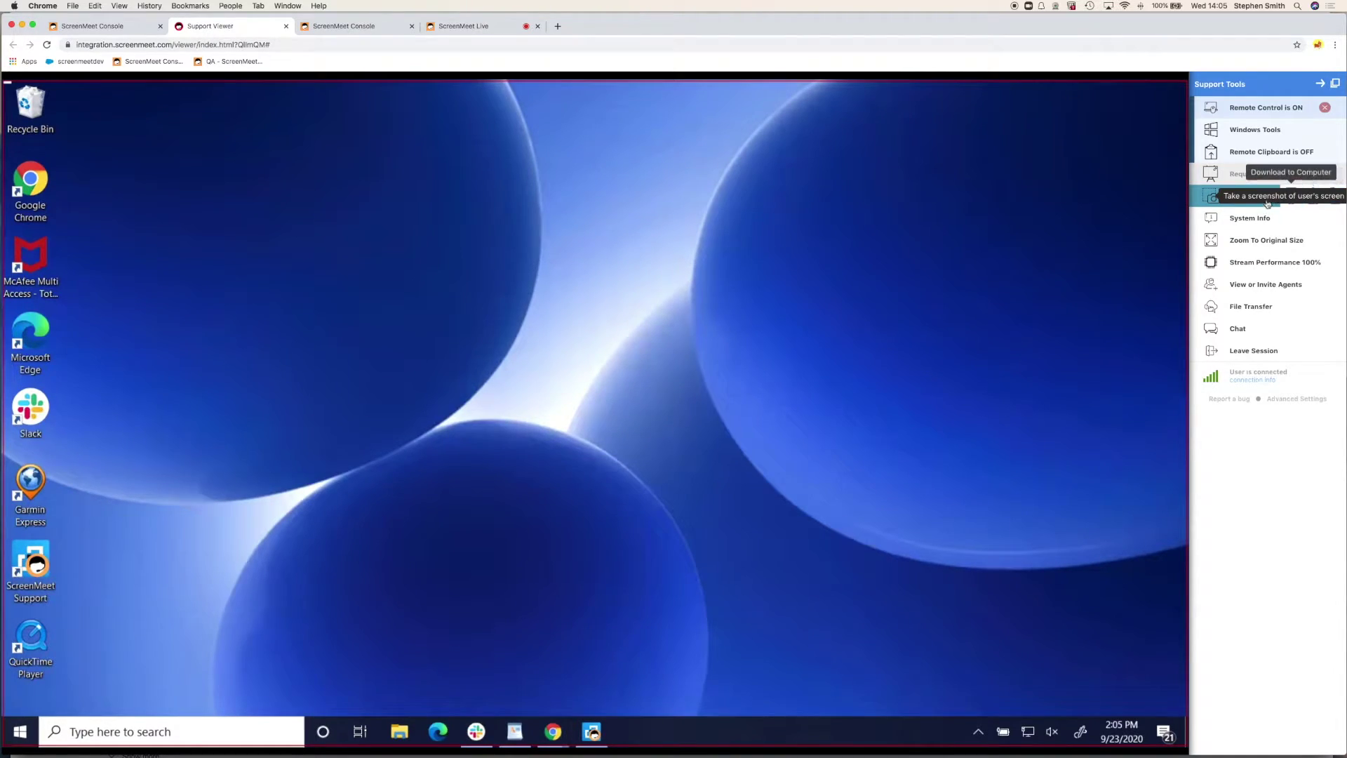
left_click(1253, 219)
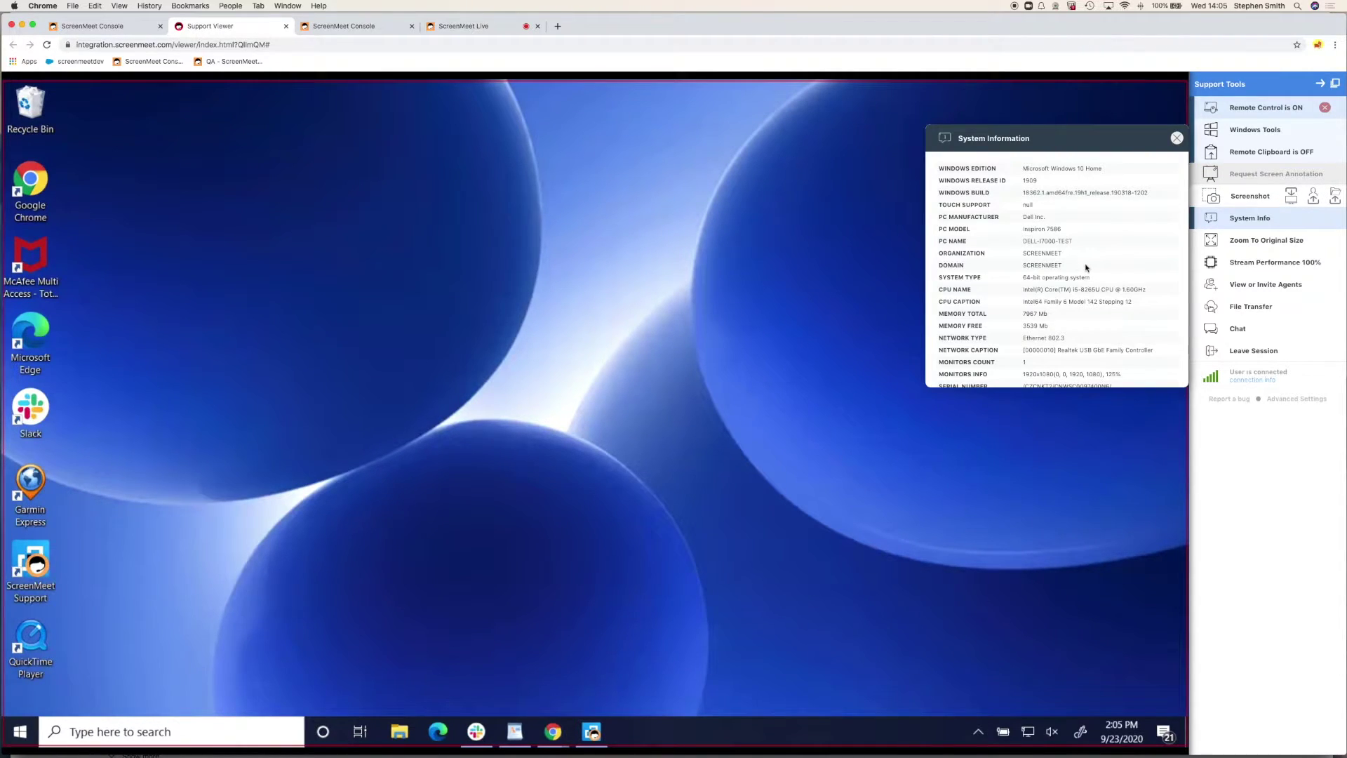
scroll(1086, 267, "down", 3)
scroll(1086, 267, "down", 2)
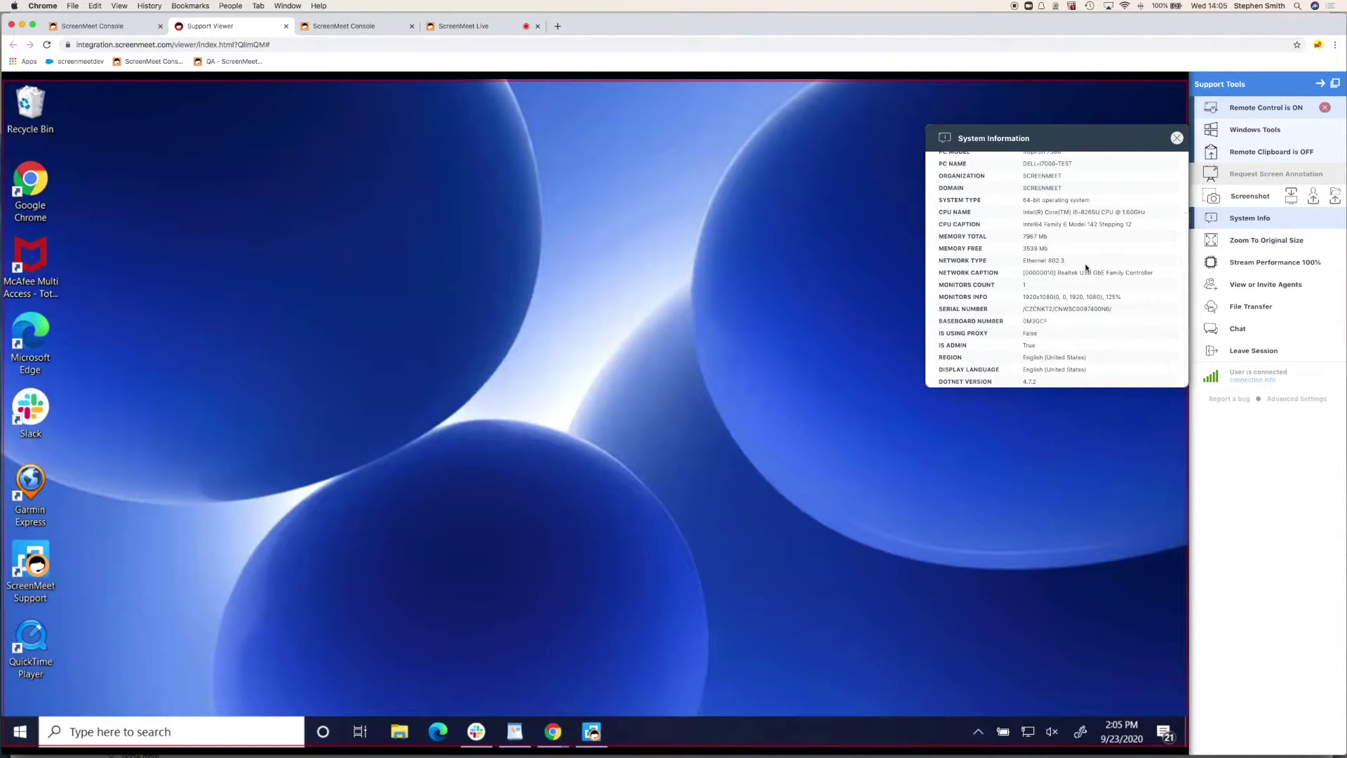
scroll(1086, 267, "up", 5)
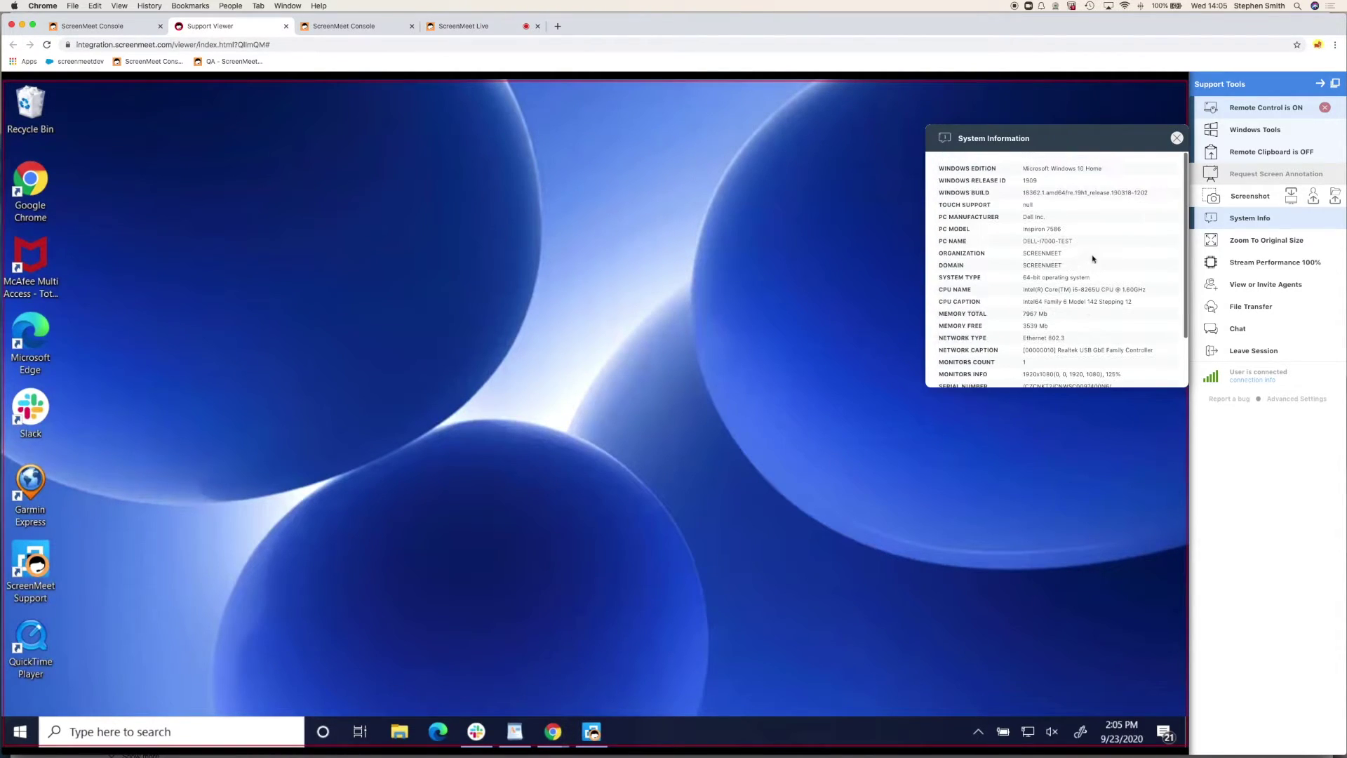
left_click(1176, 139)
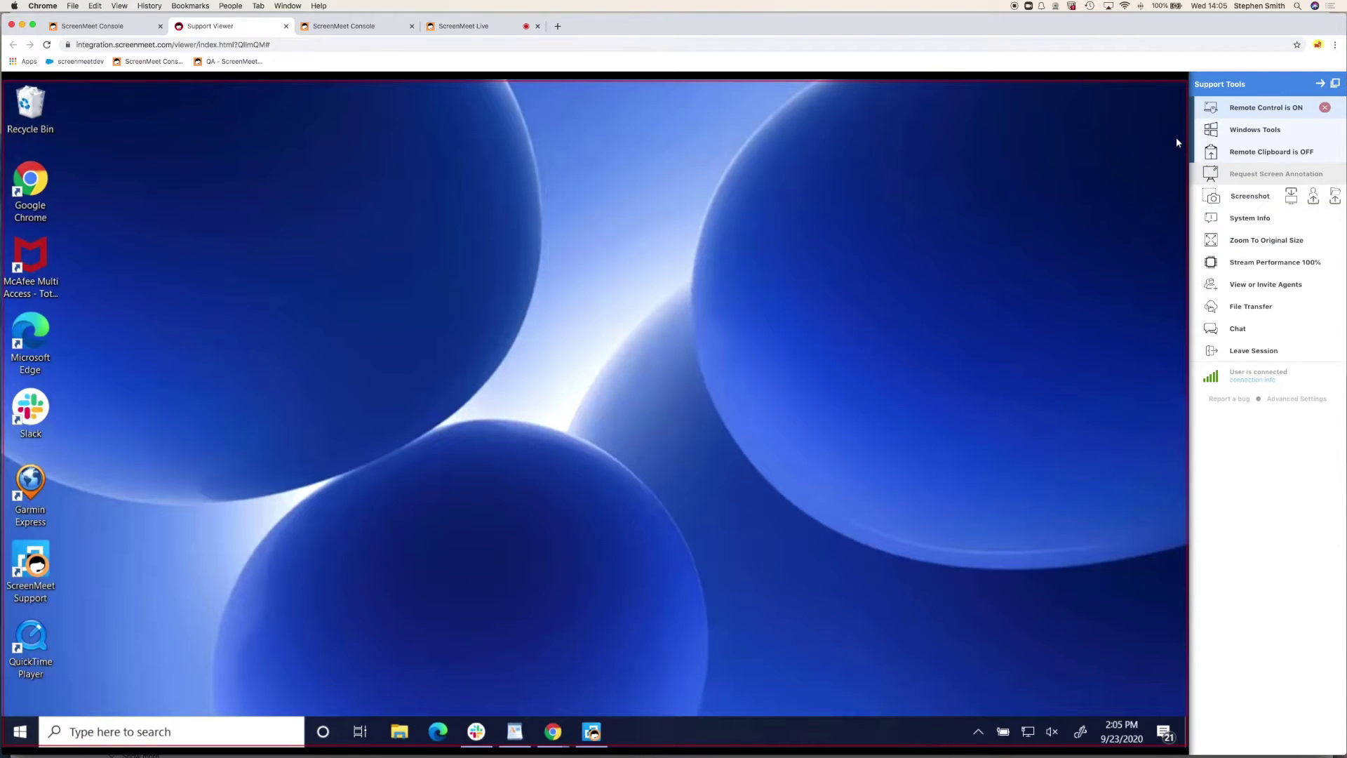
left_click(1260, 265)
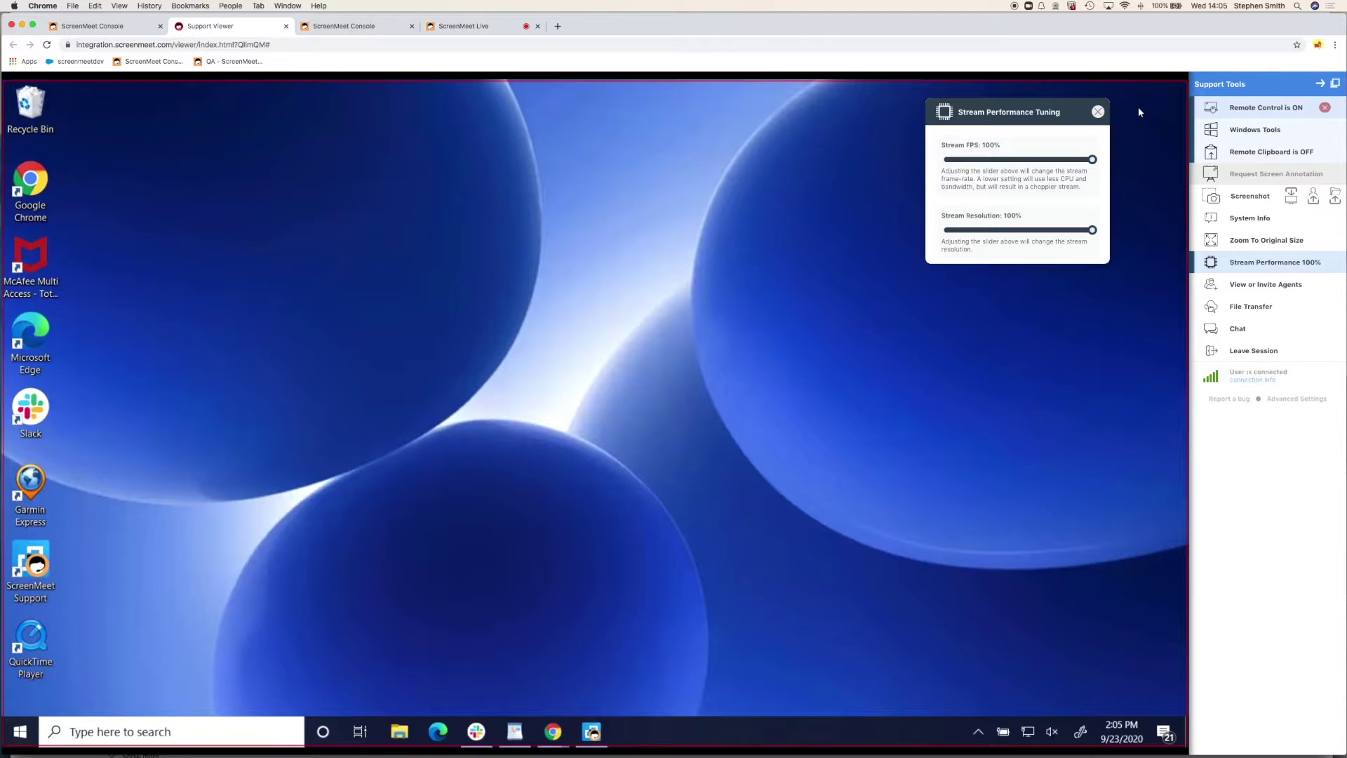
Step: Close the stream settings, enable URL invites in View / Invite Agents, then close that window
left_click(1098, 112)
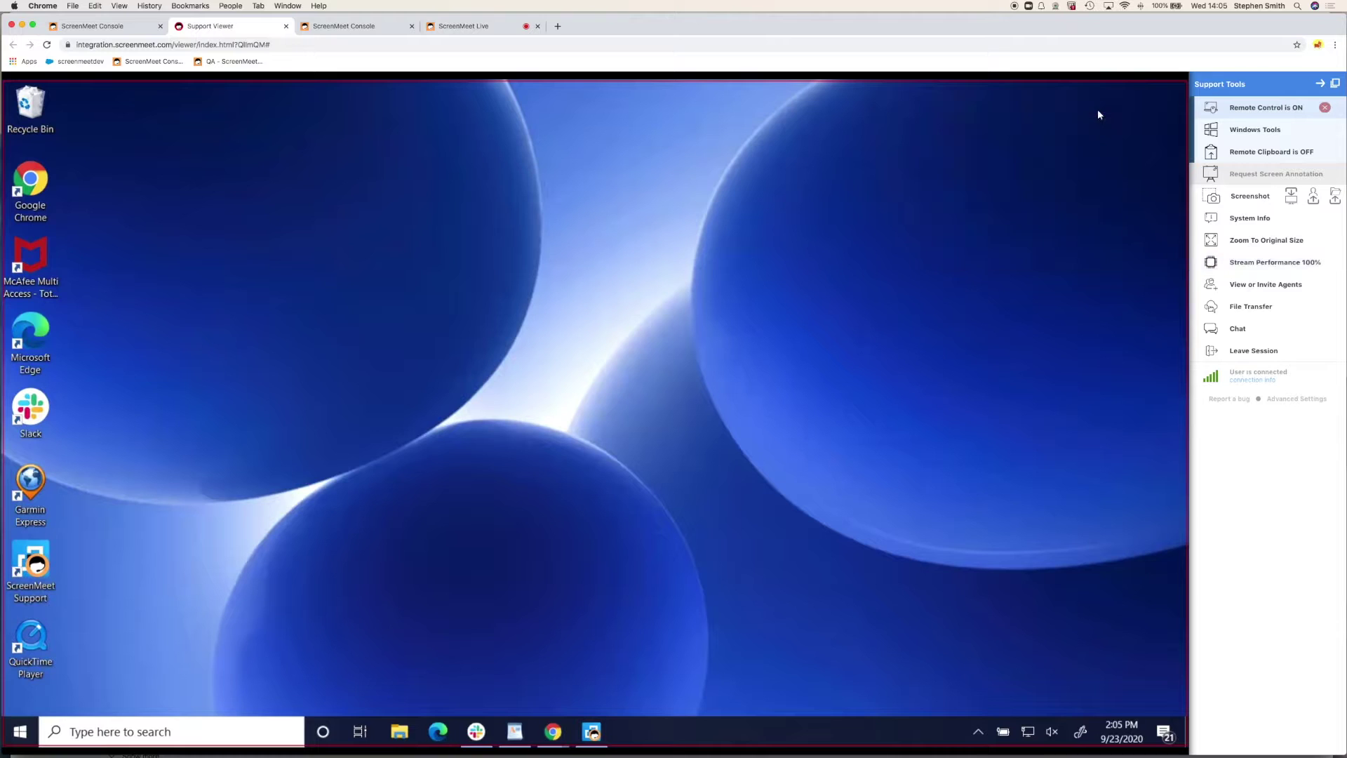
left_click(1265, 287)
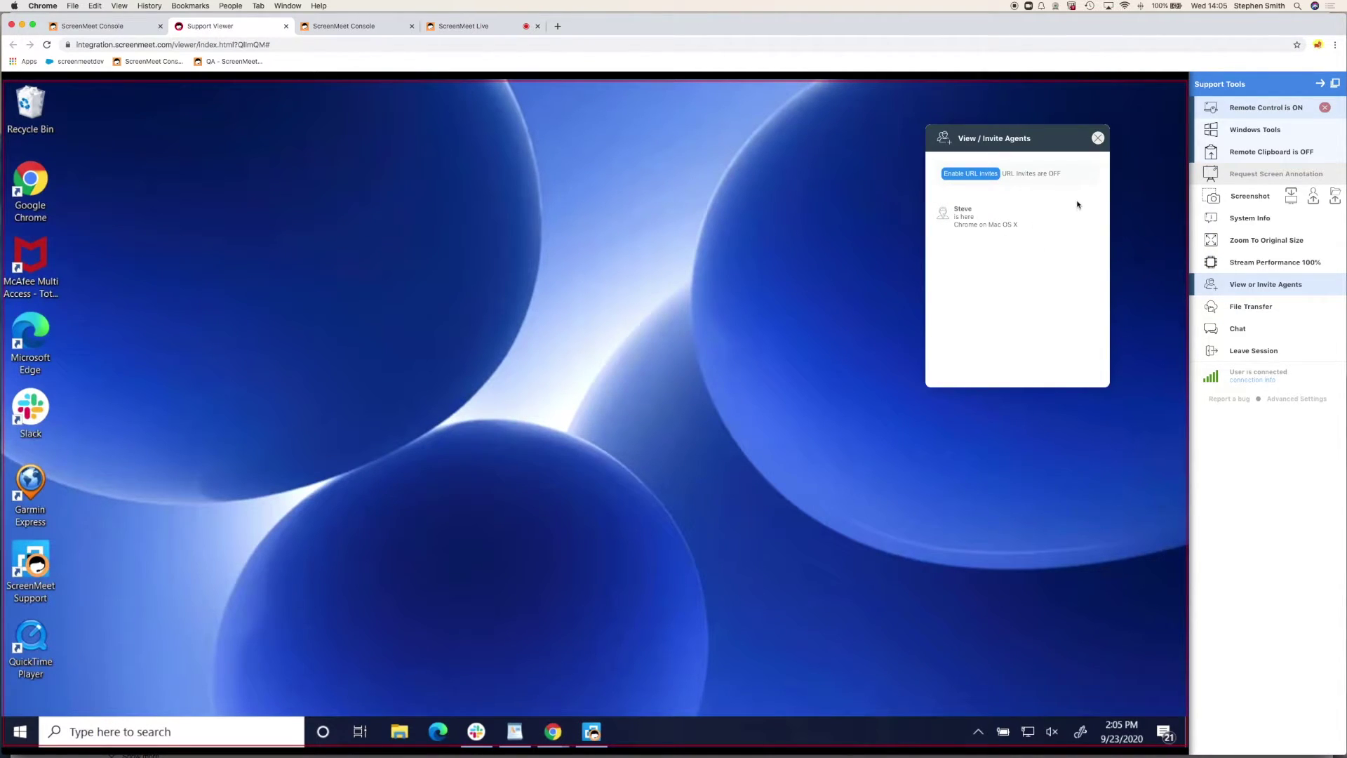
left_click(970, 173)
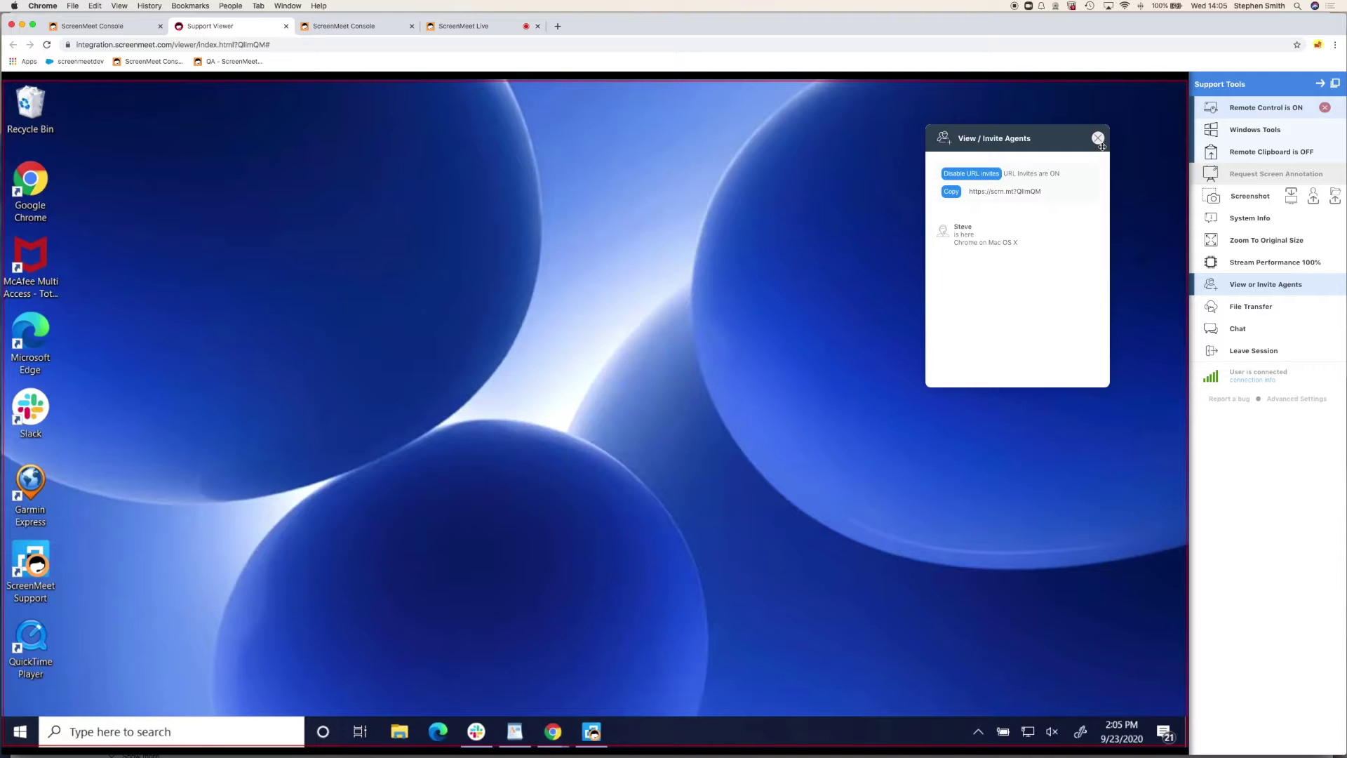
left_click(1099, 141)
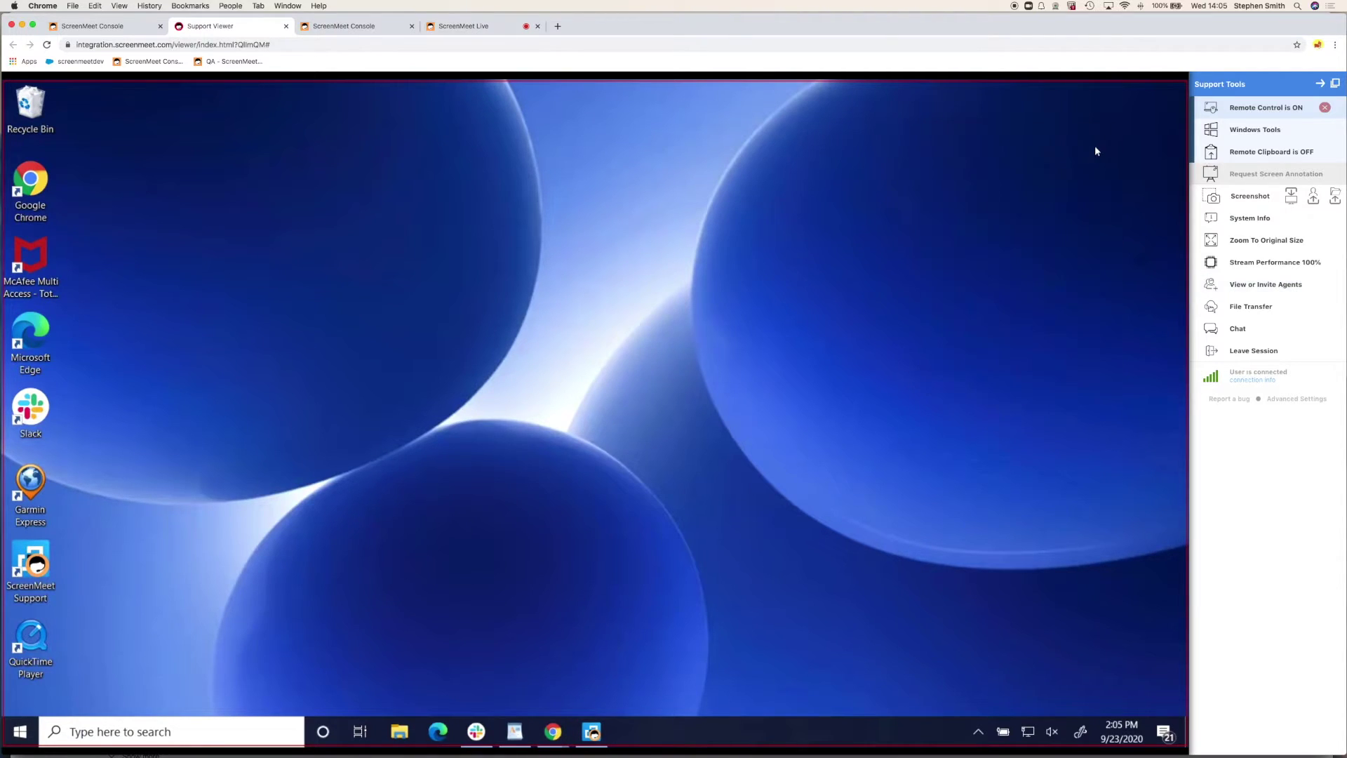
Step: Upload Reset Security Token.png to the customer through the File Transfer tool
left_click(1251, 309)
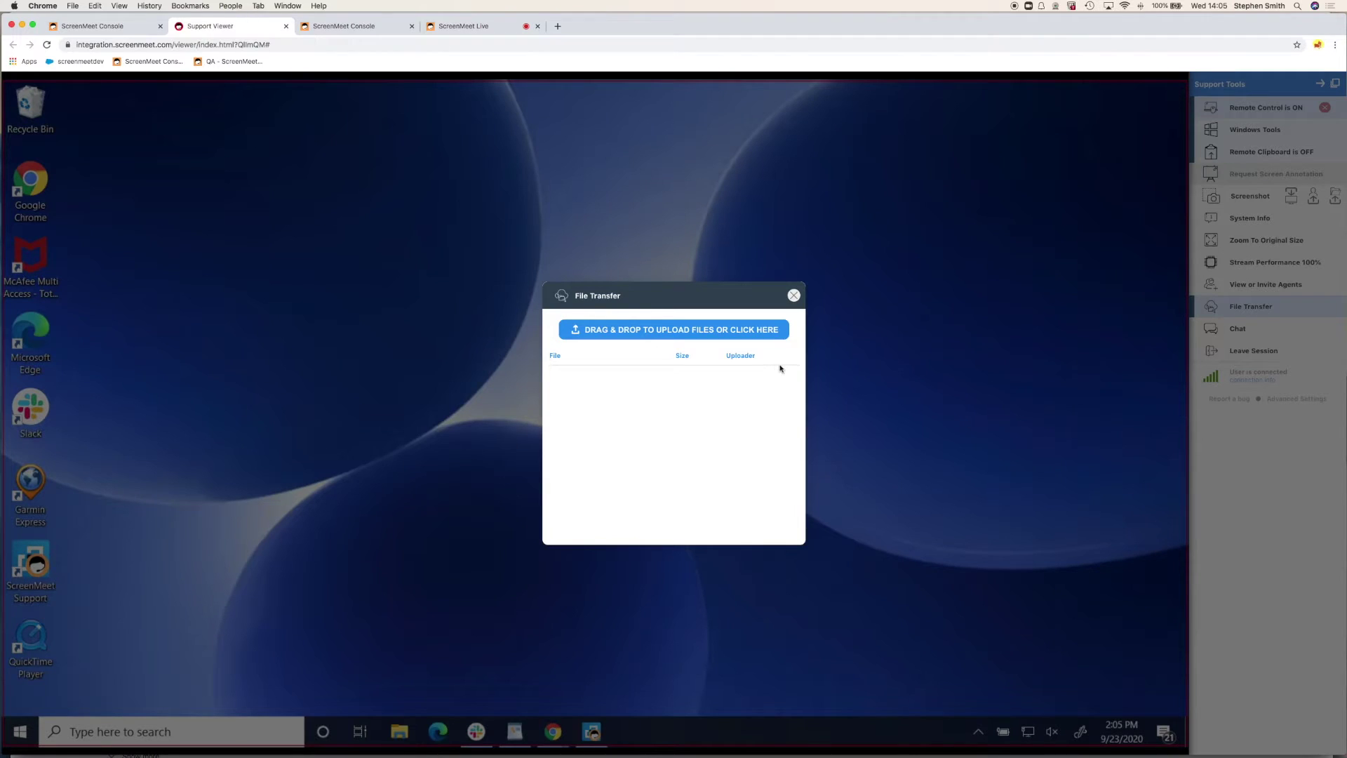
left_click(636, 333)
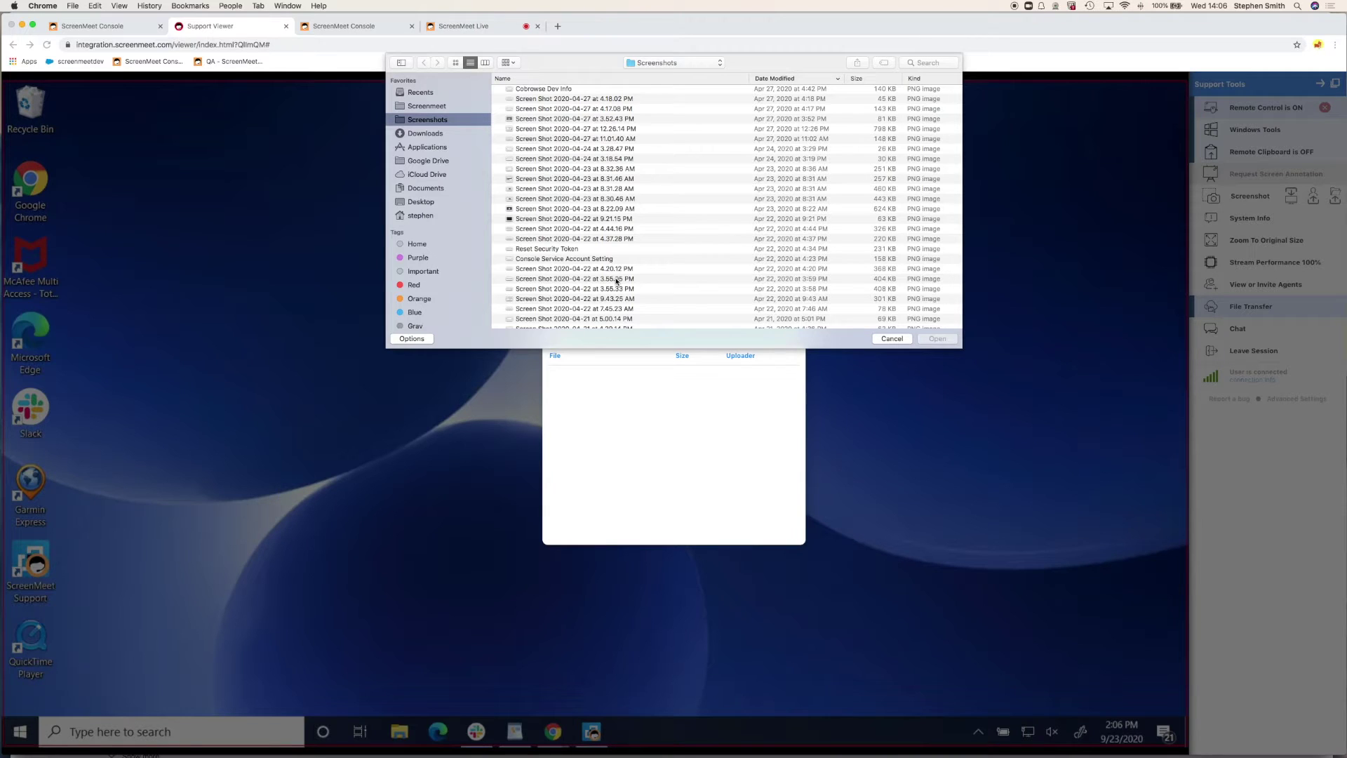
scroll(596, 260, "right", 1)
left_click(561, 250)
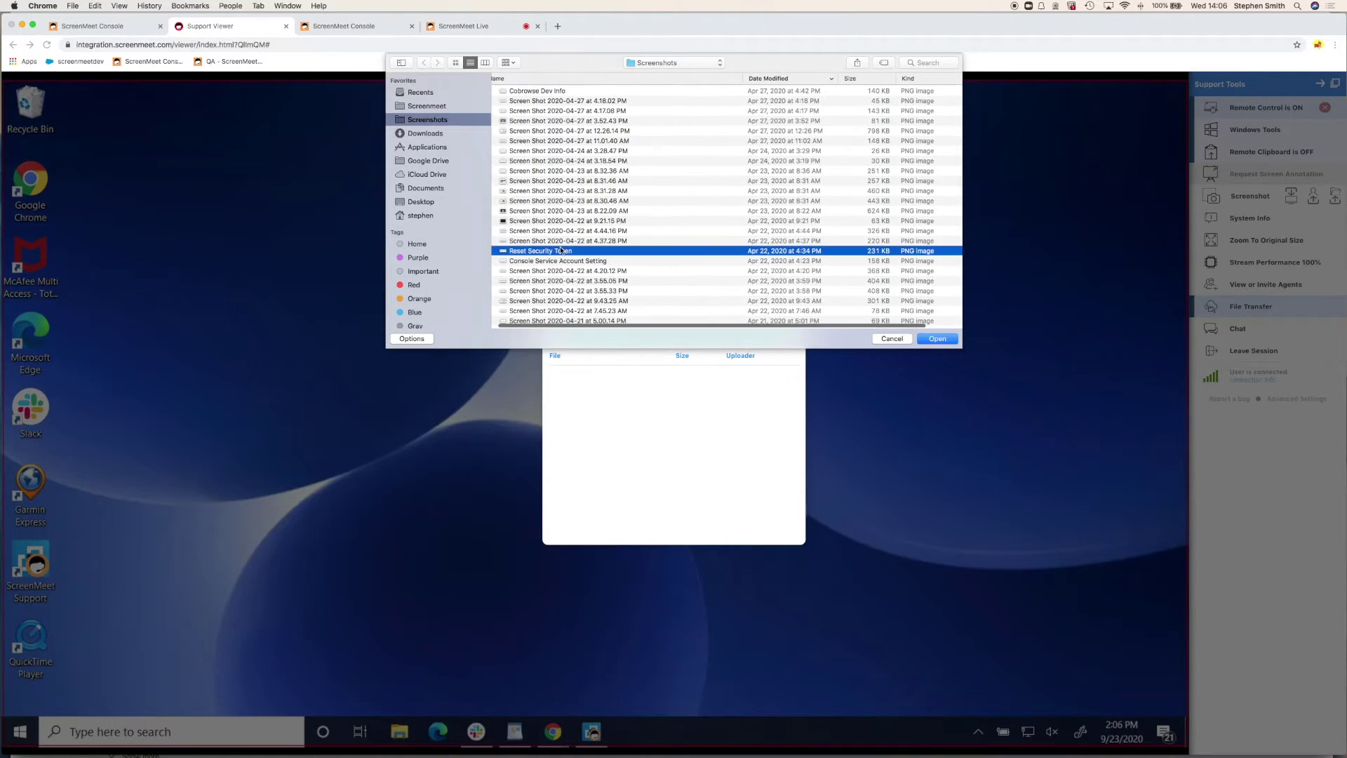
left_click(937, 338)
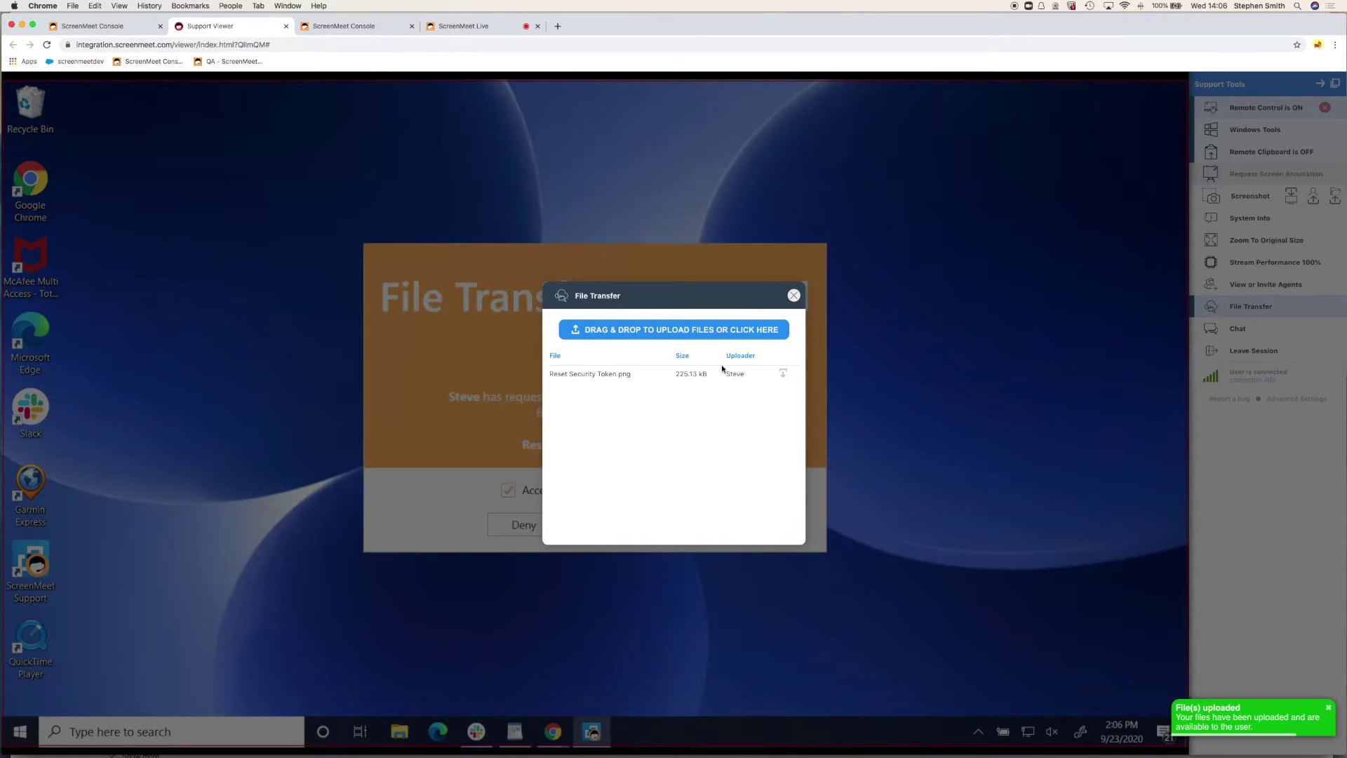
Step: Accept the incoming file on the customer's desktop and close the File Transfer window
left_click_drag(724, 305, 1026, 152)
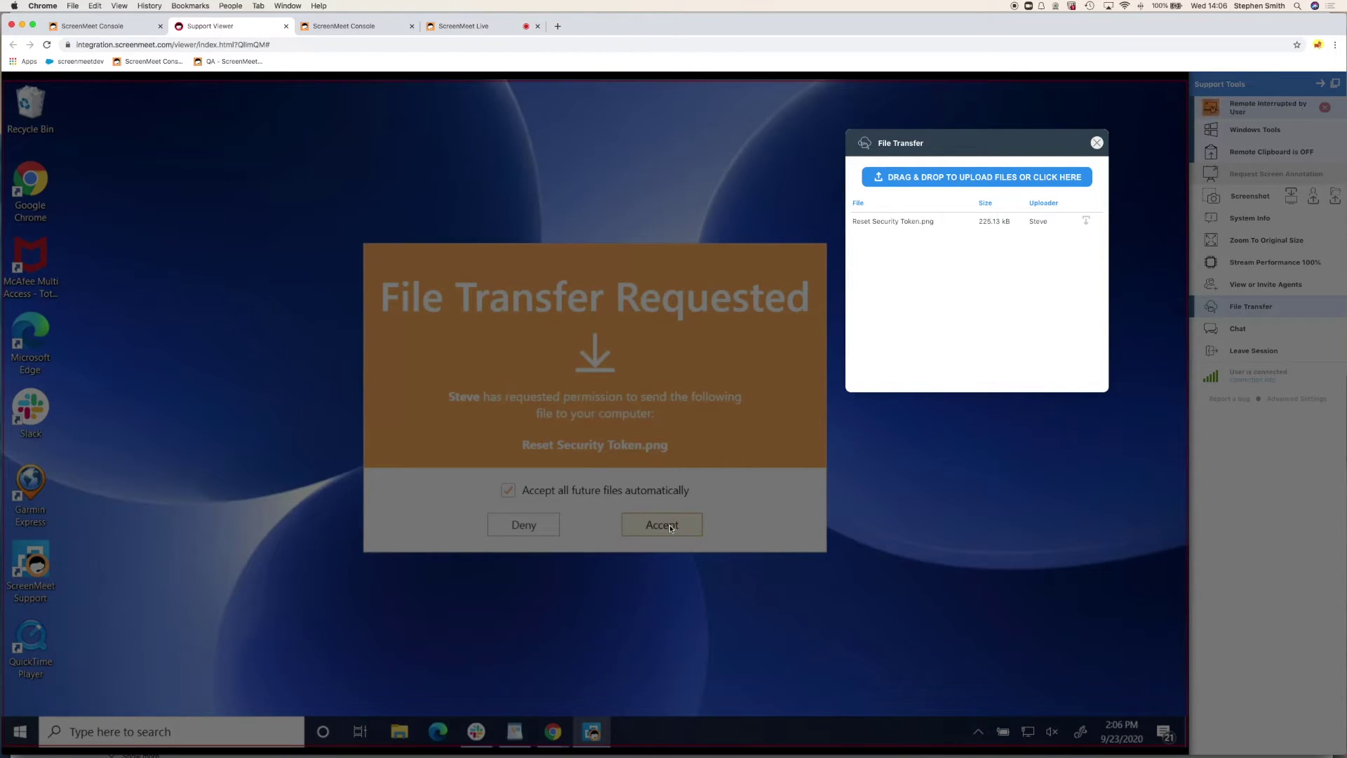
left_click(670, 527)
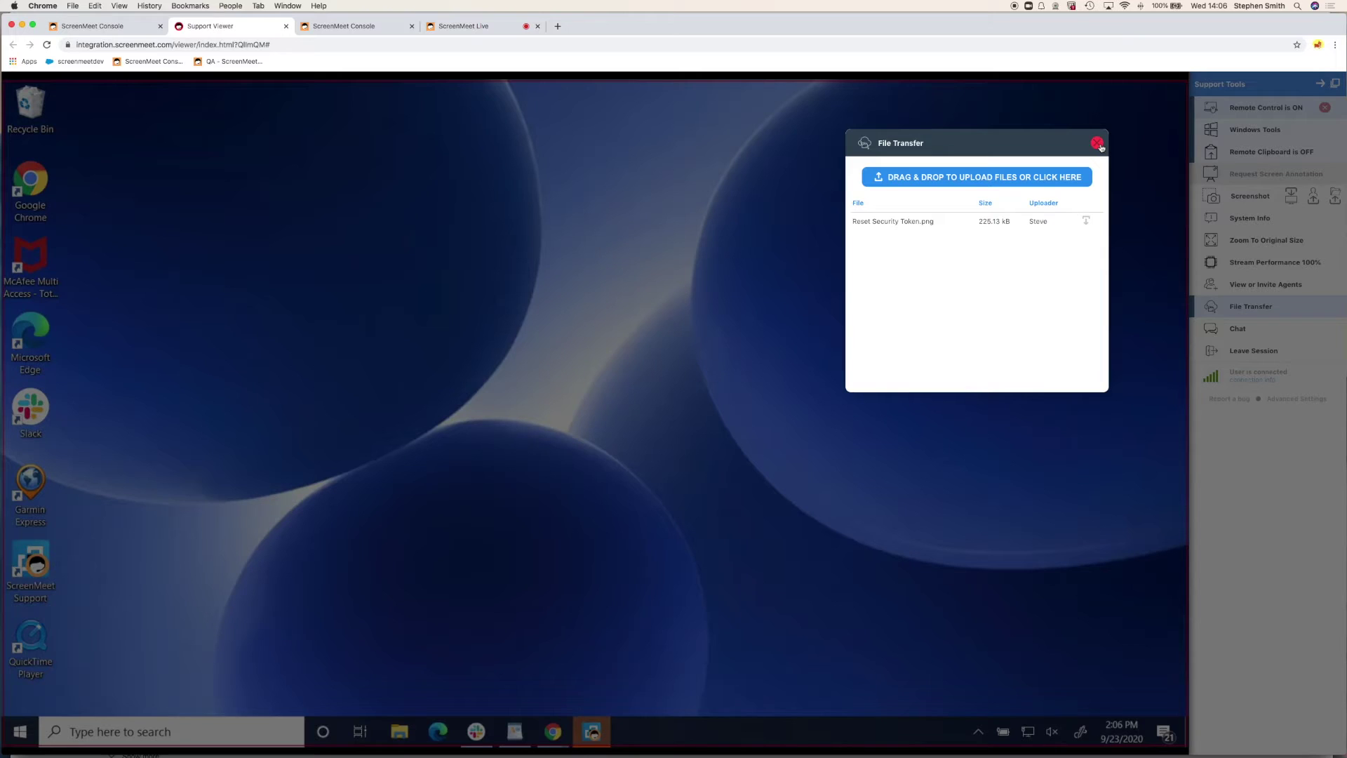
left_click(1097, 143)
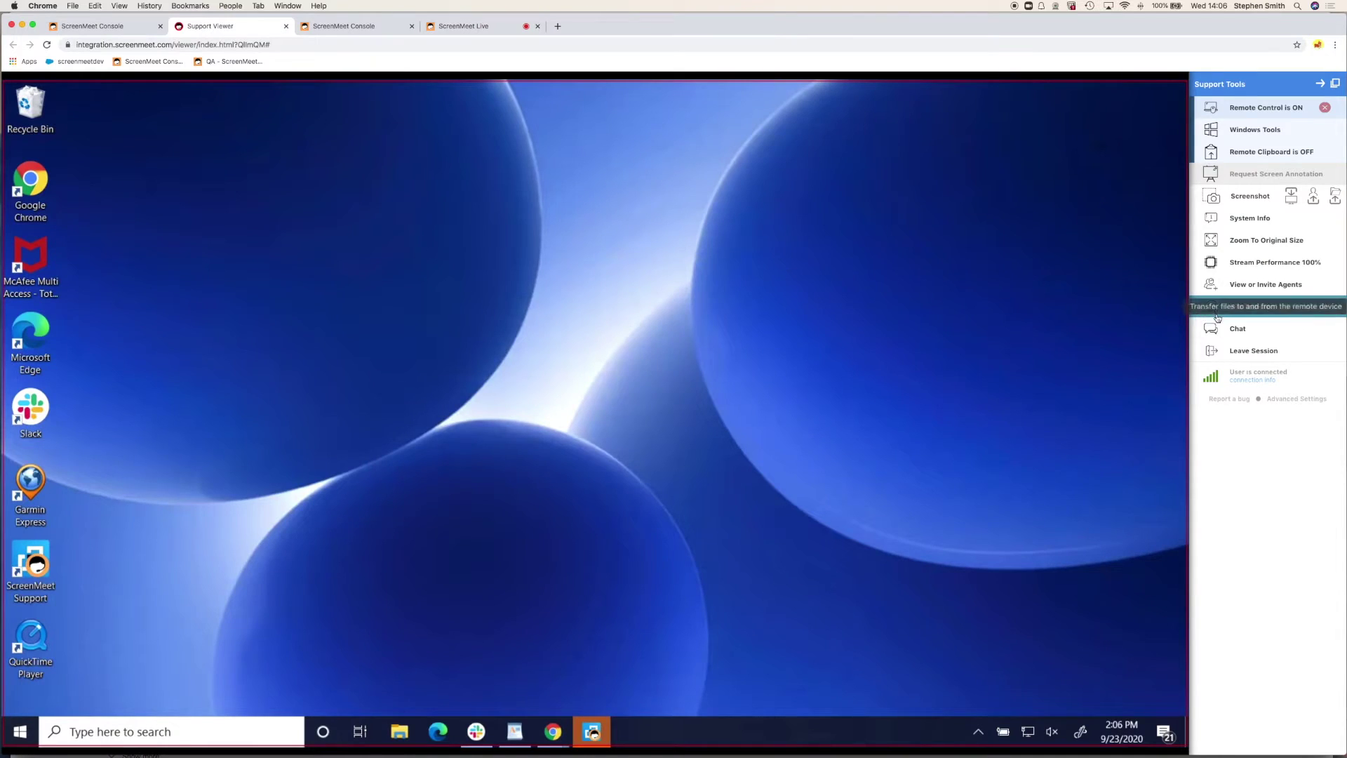
Step: Check the customer chat, then leave the session choosing Close Session for everyone
left_click(1239, 332)
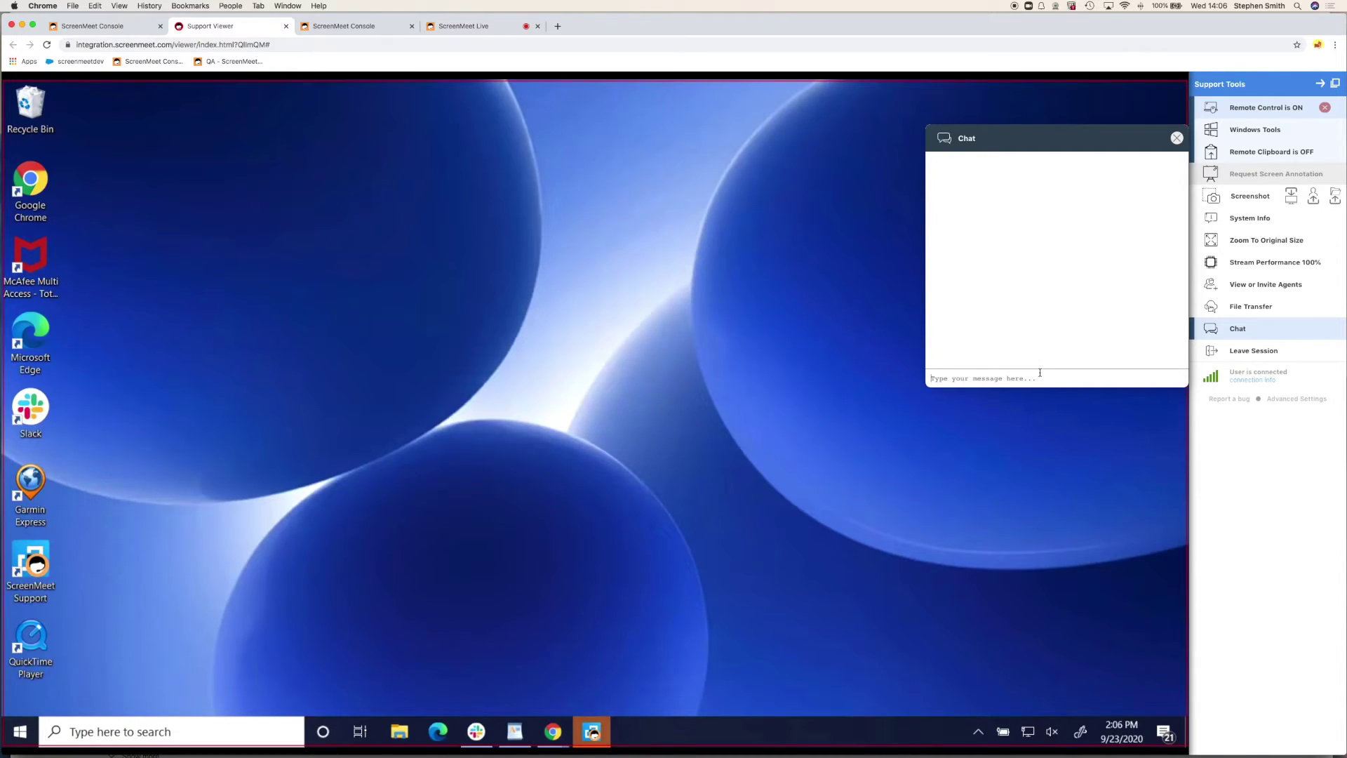
left_click(1176, 138)
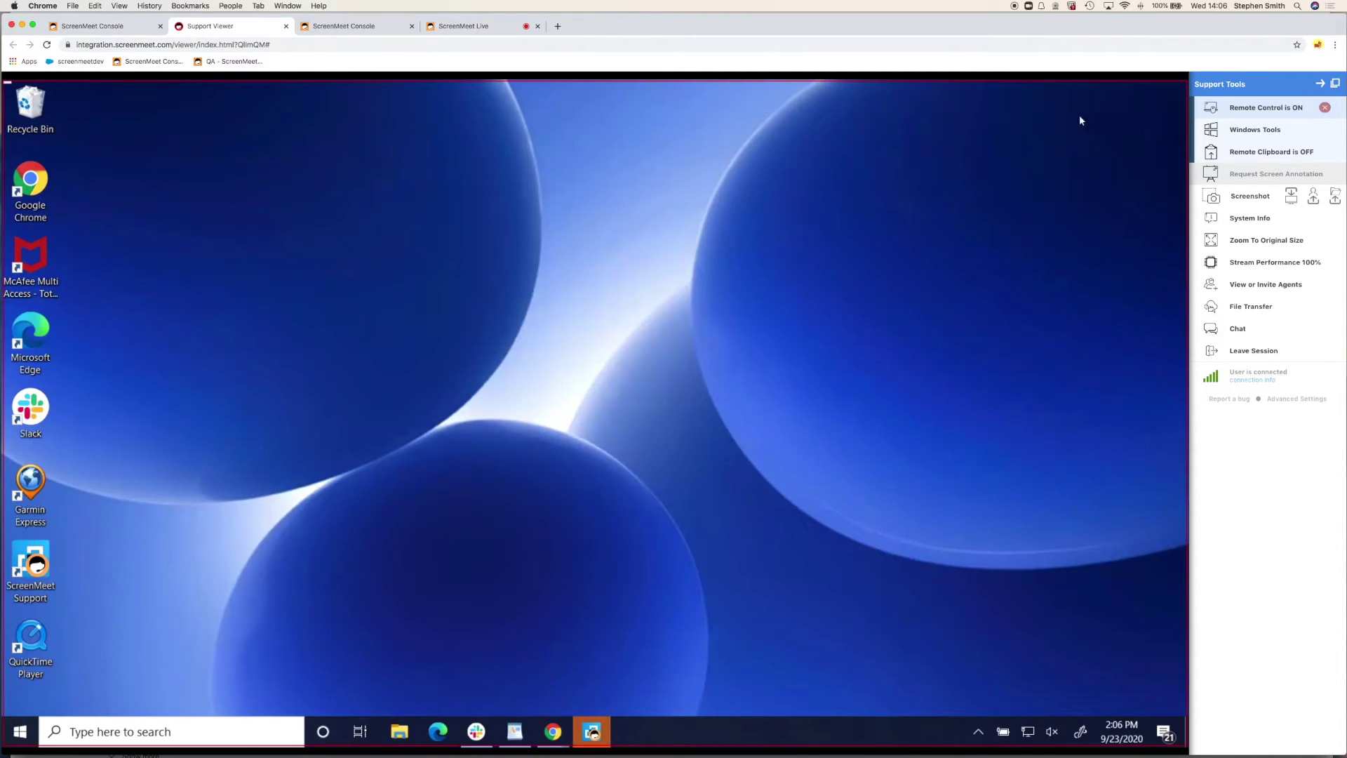
left_click(1236, 355)
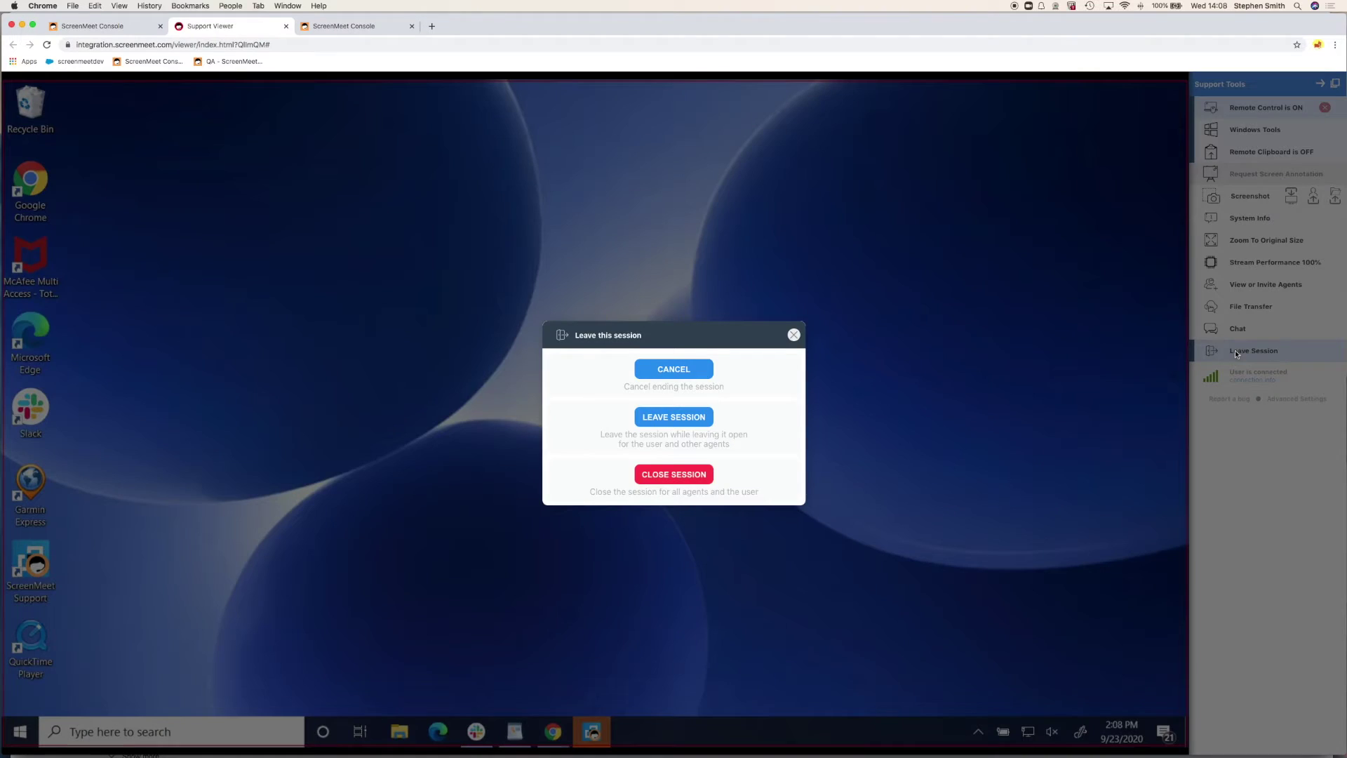
left_click(659, 477)
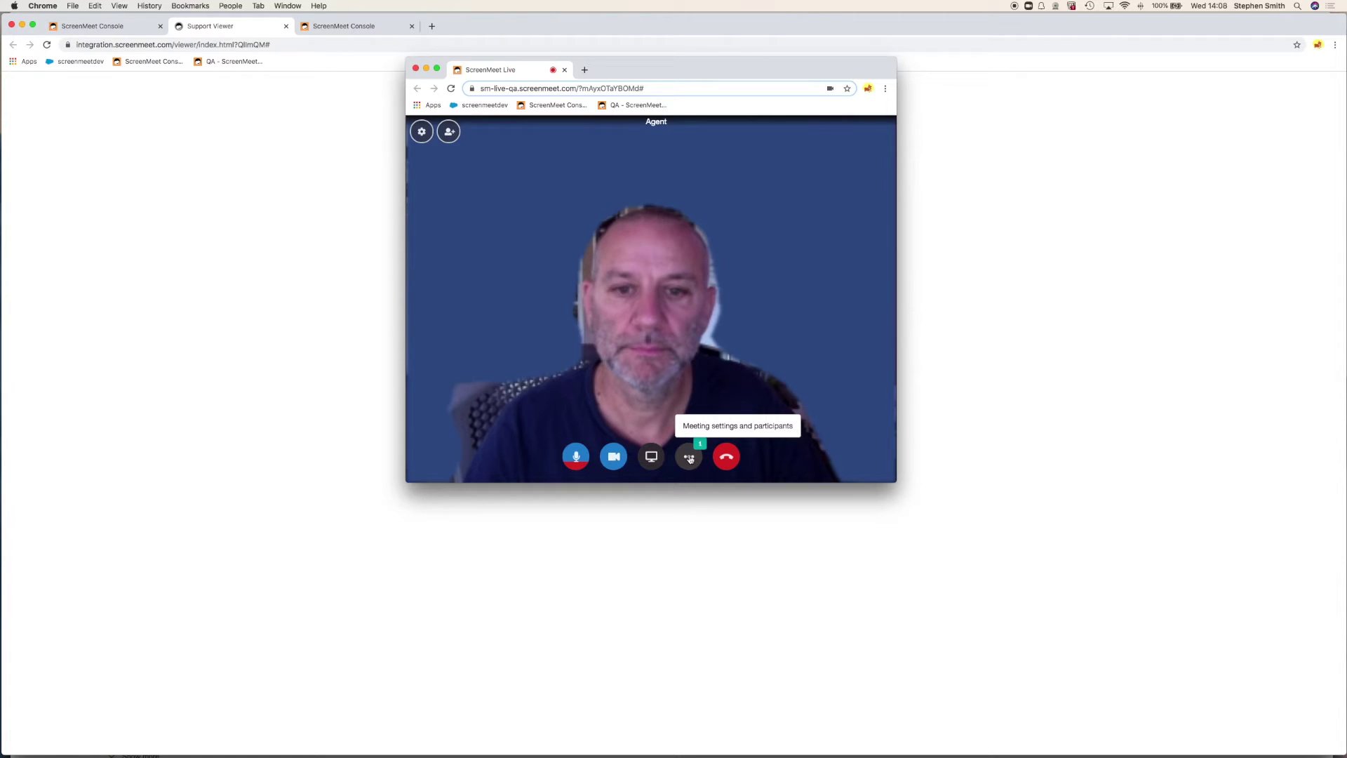
Step: From meeting settings, create a new Remote Support session and send its link to users
left_click(689, 457)
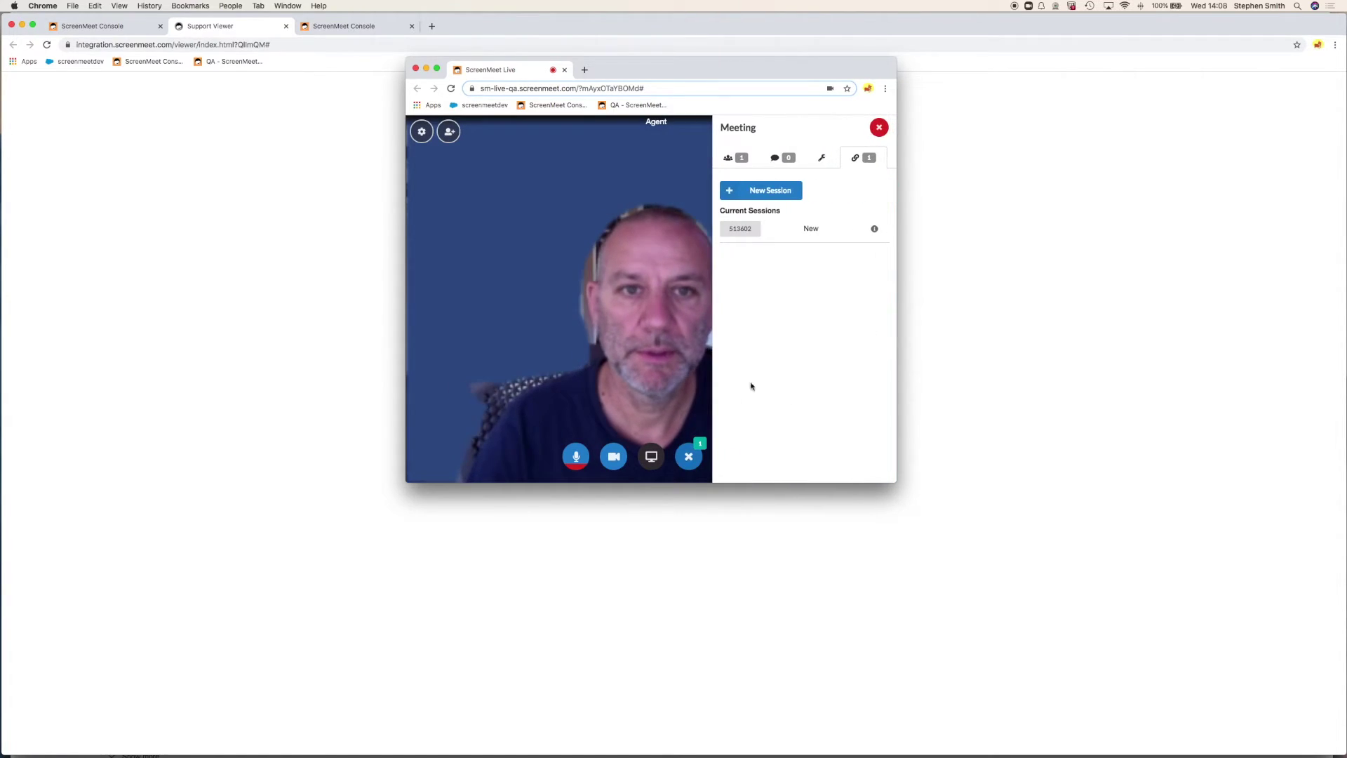
left_click(760, 196)
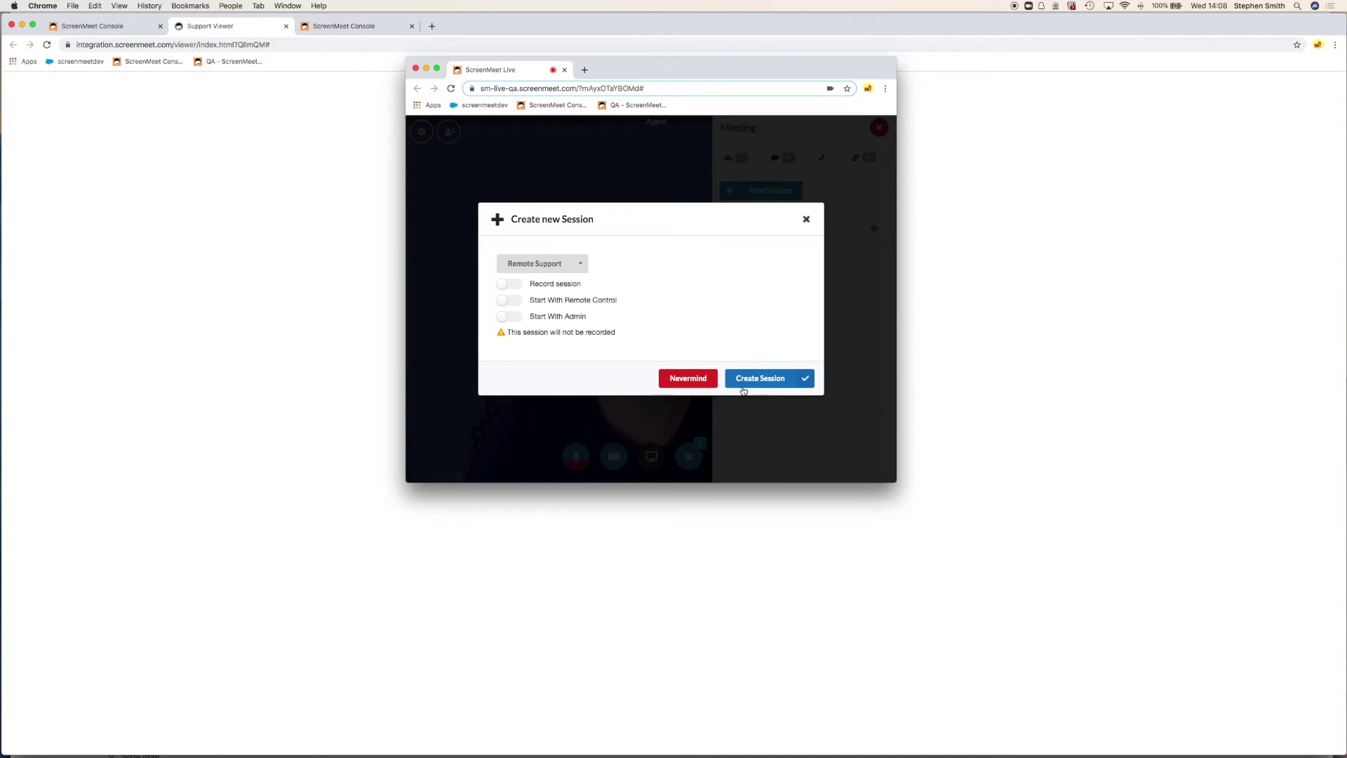
left_click(750, 387)
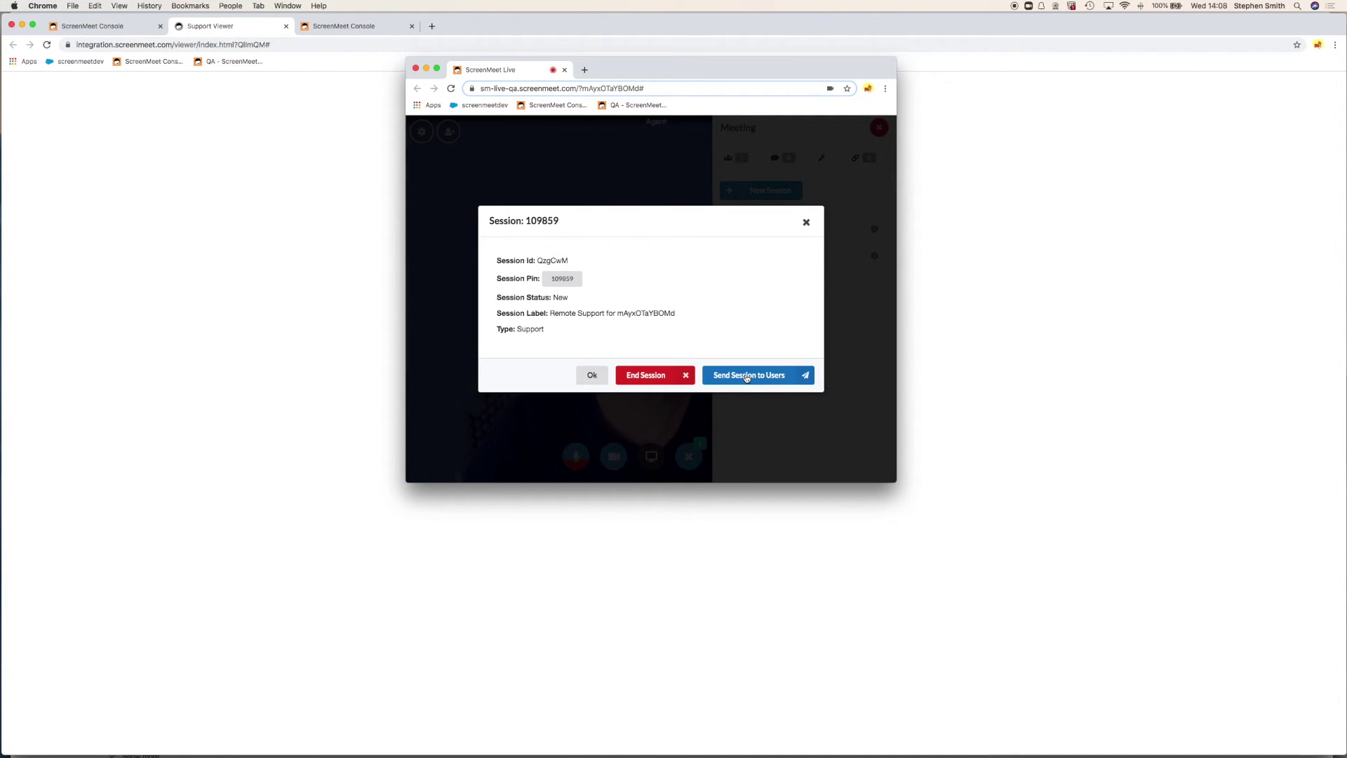
left_click(747, 377)
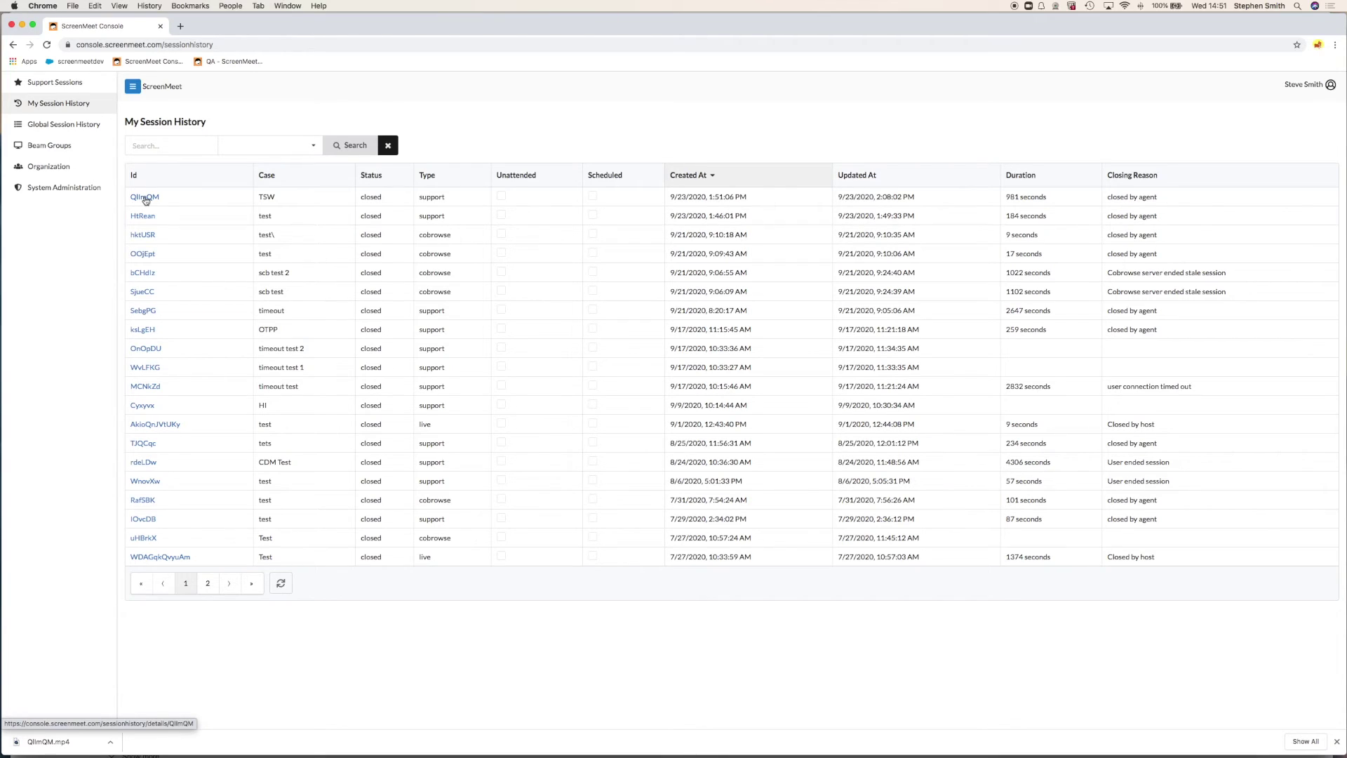
Step: Open the top TSW session in My Session History and view its Session Log tab
left_click(145, 197)
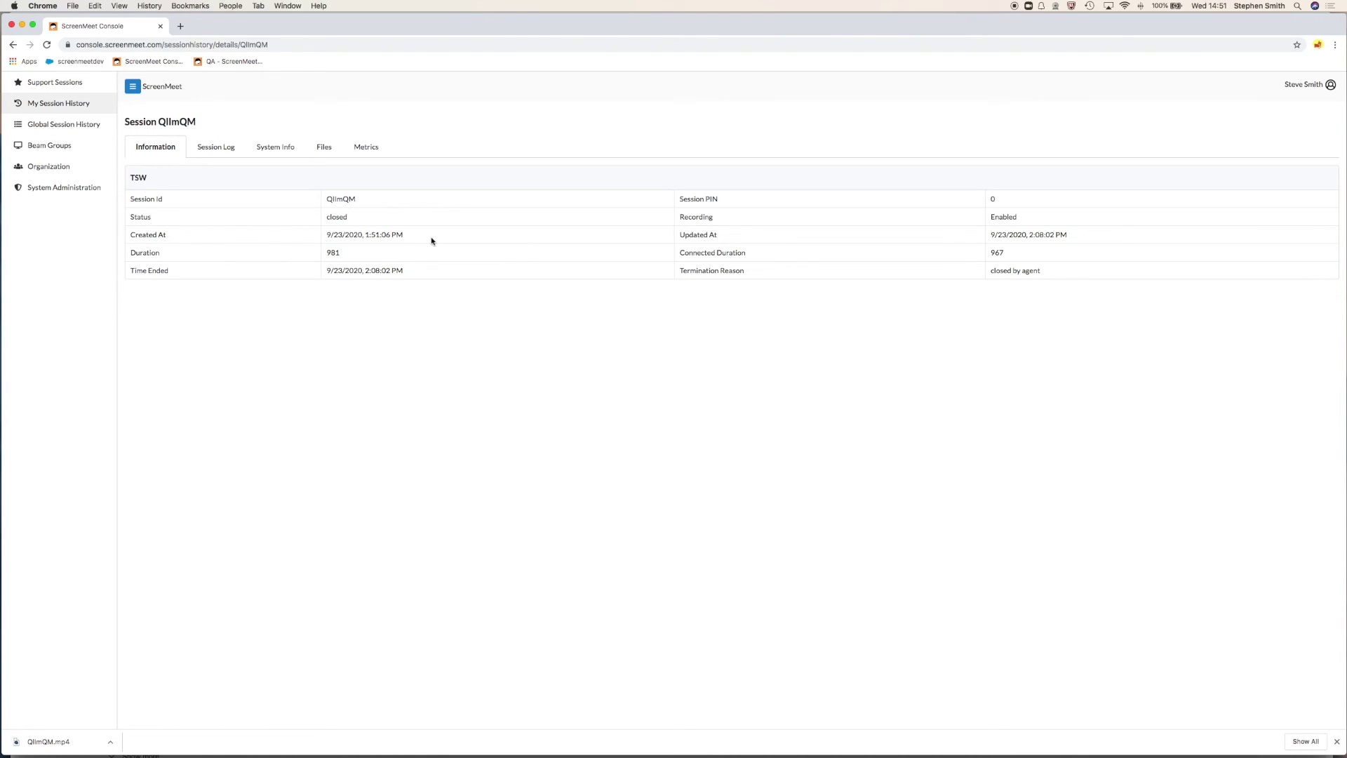
left_click(226, 150)
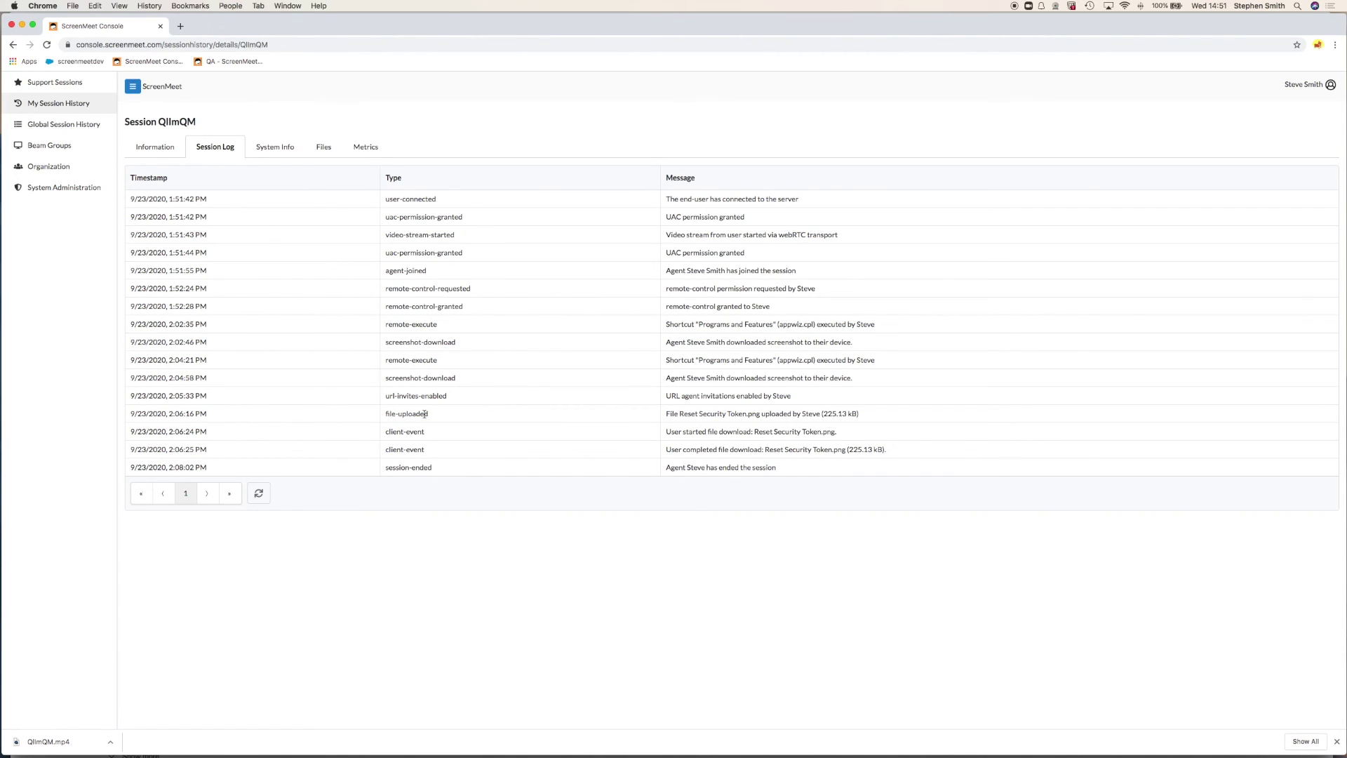
Step: Review the customer's System Info, then list the 13.6 MB recording and Reset Security Token.png
left_click(275, 149)
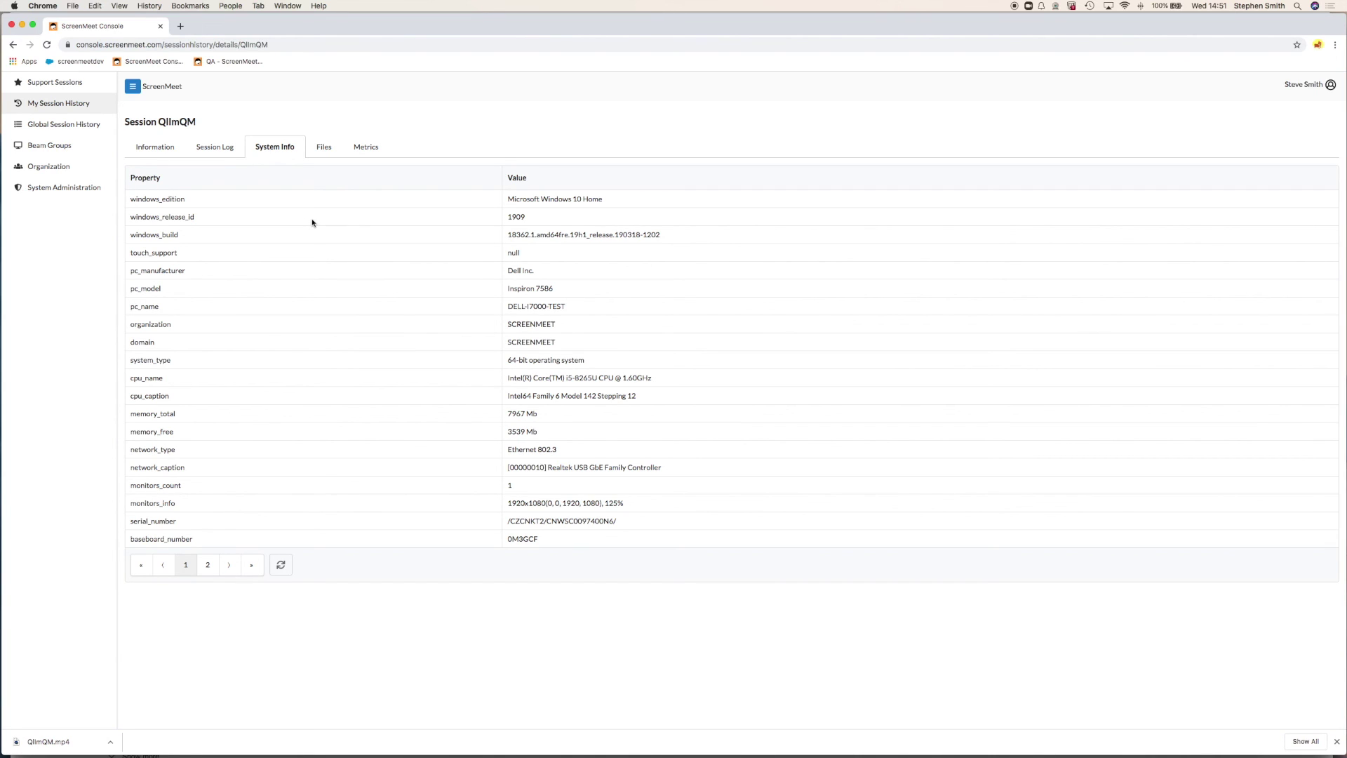
left_click(326, 149)
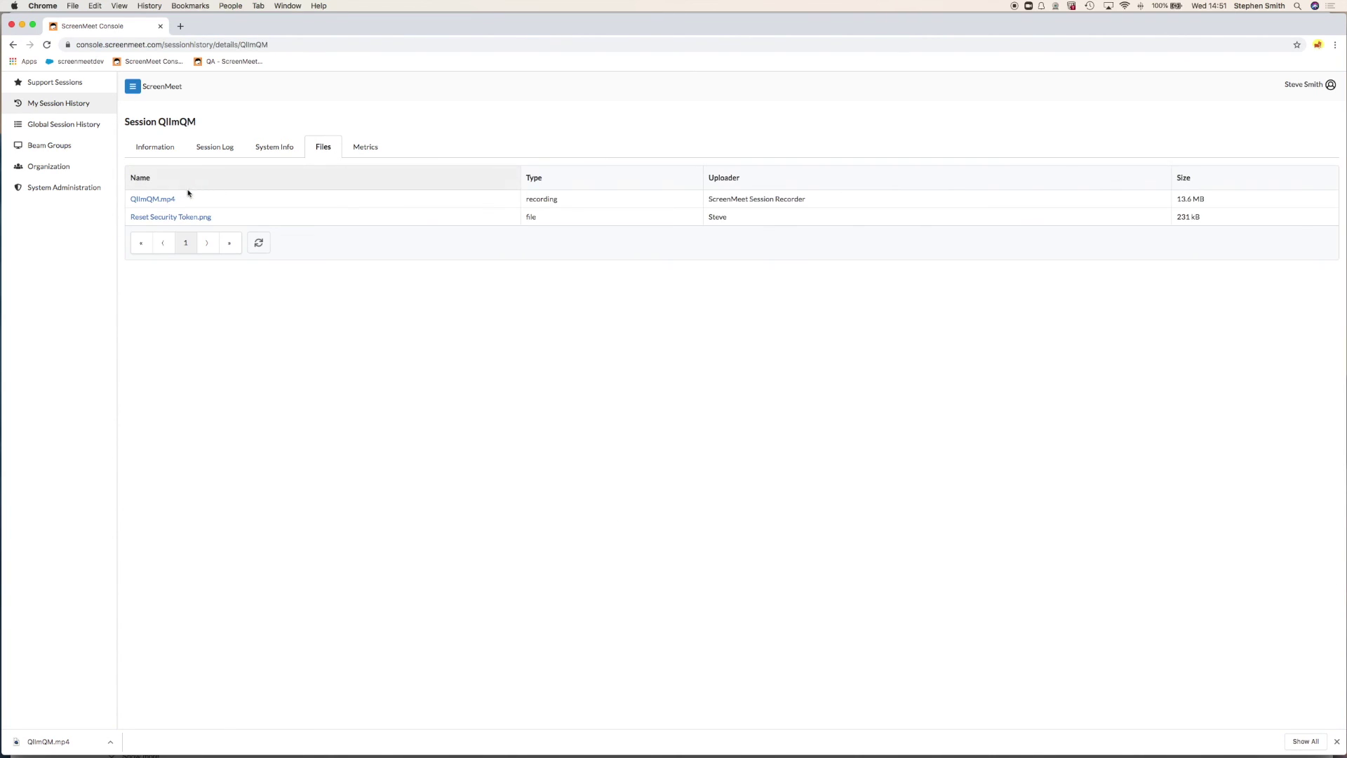